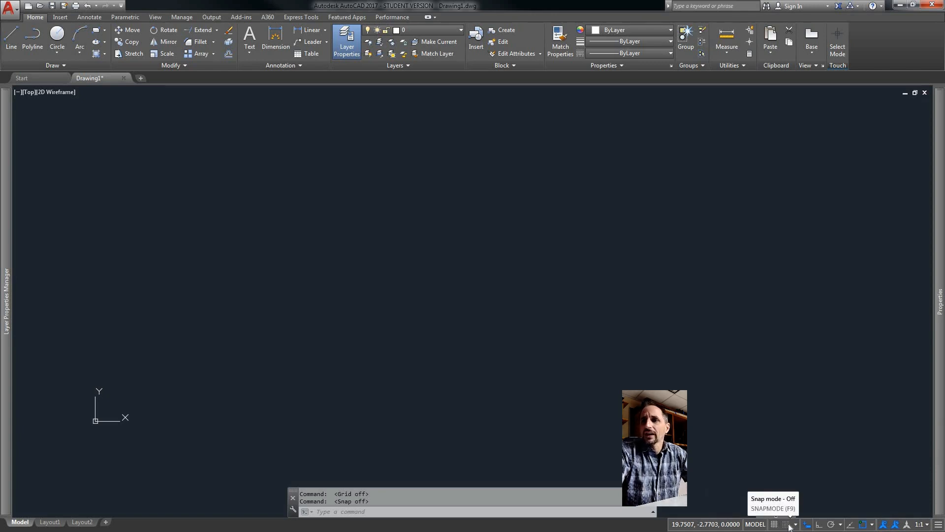
# With grid display and grid snap on, draw a four-segment zigzag line through 8.5, 6.5, ending at 11.5, 0.5.
pyautogui.click(774, 524)
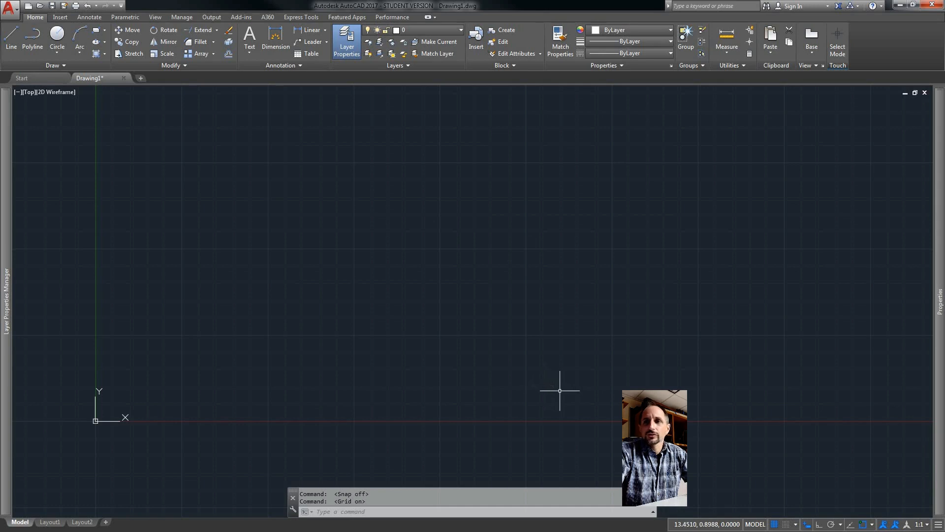
pyautogui.click(786, 525)
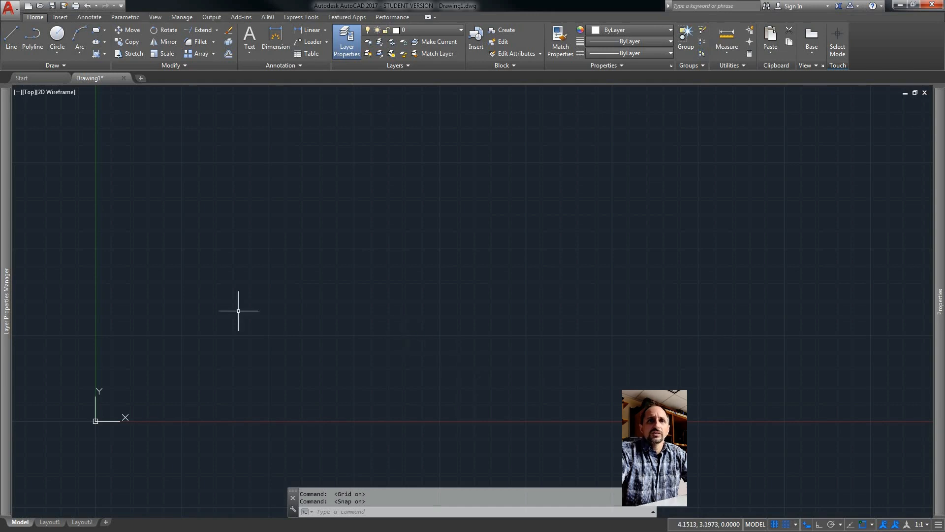
pyautogui.write('l')
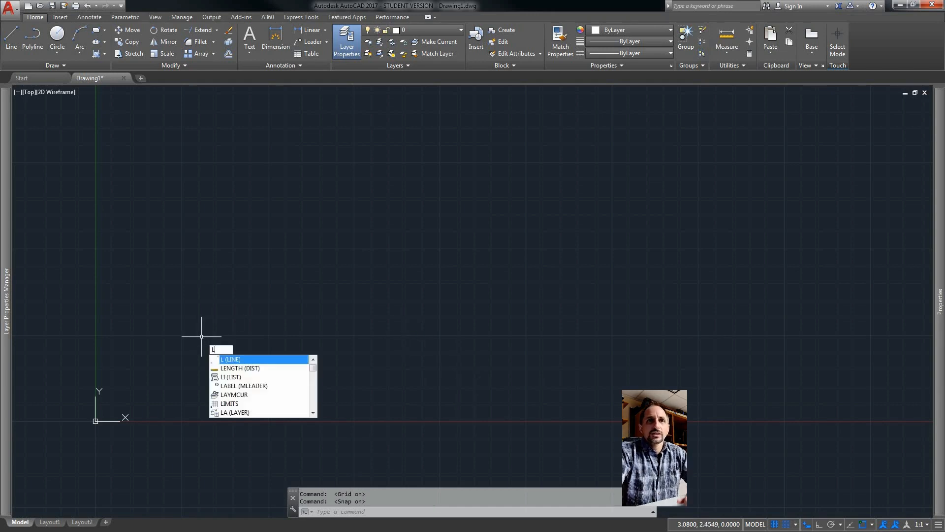
pyautogui.press('Return')
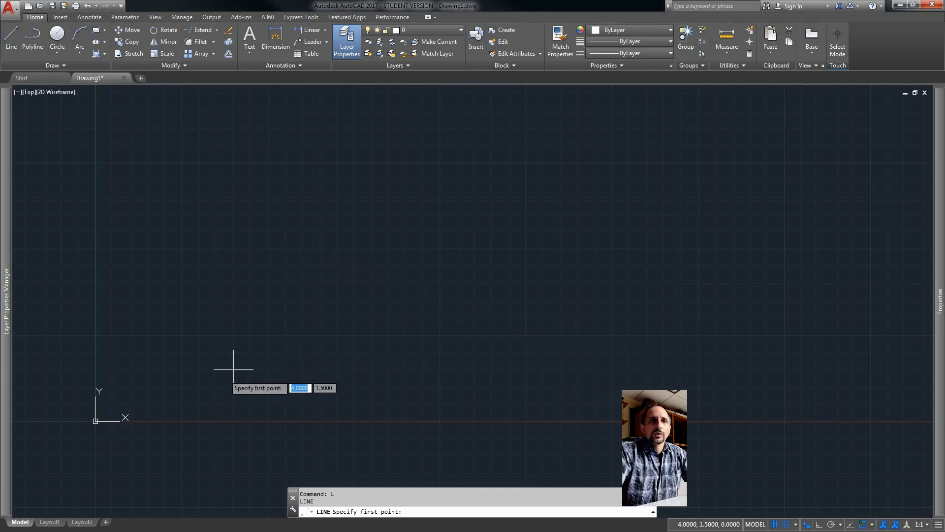
pyautogui.click(182, 387)
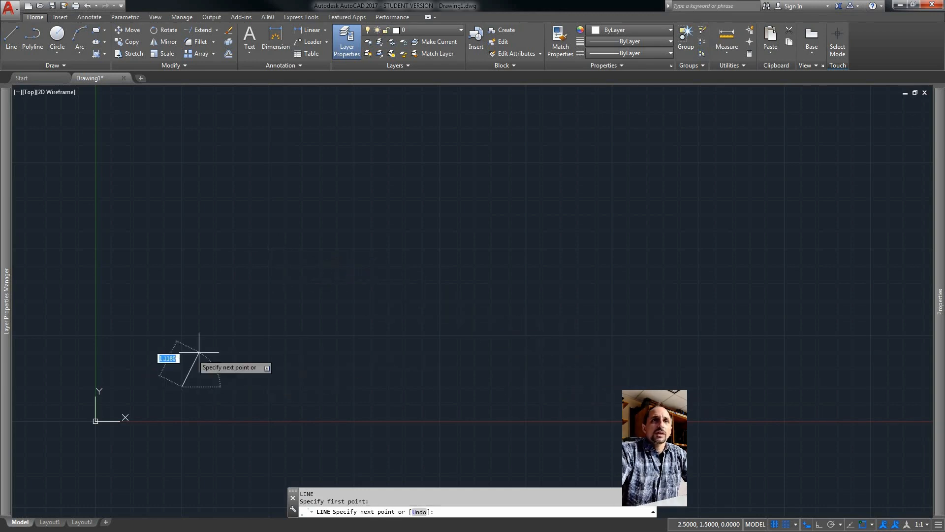
pyautogui.click(268, 249)
pyautogui.click(302, 299)
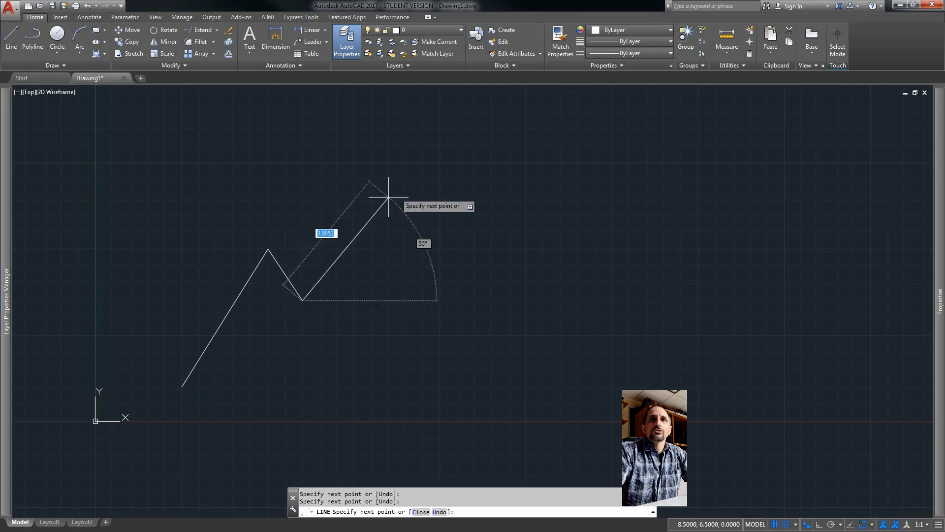
pyautogui.click(388, 197)
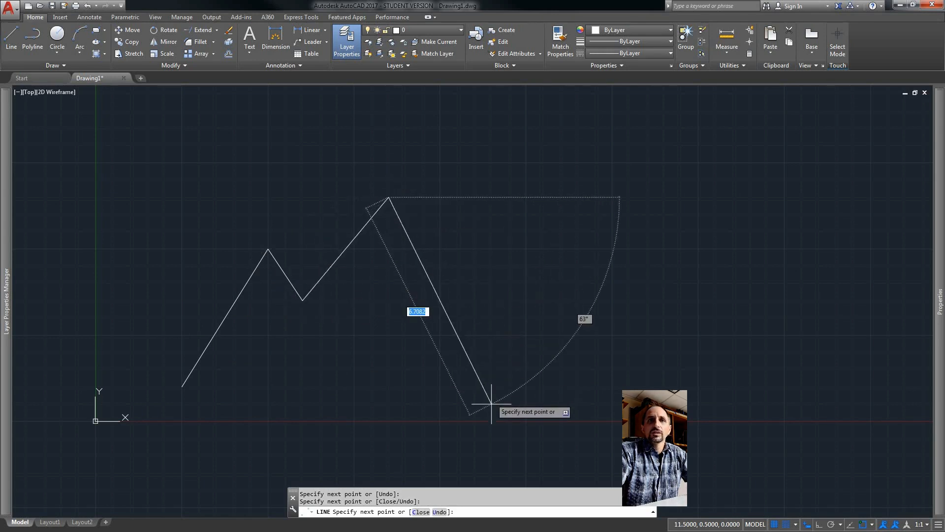
pyautogui.click(492, 404)
pyautogui.rightClick(544, 279)
pyautogui.click(584, 285)
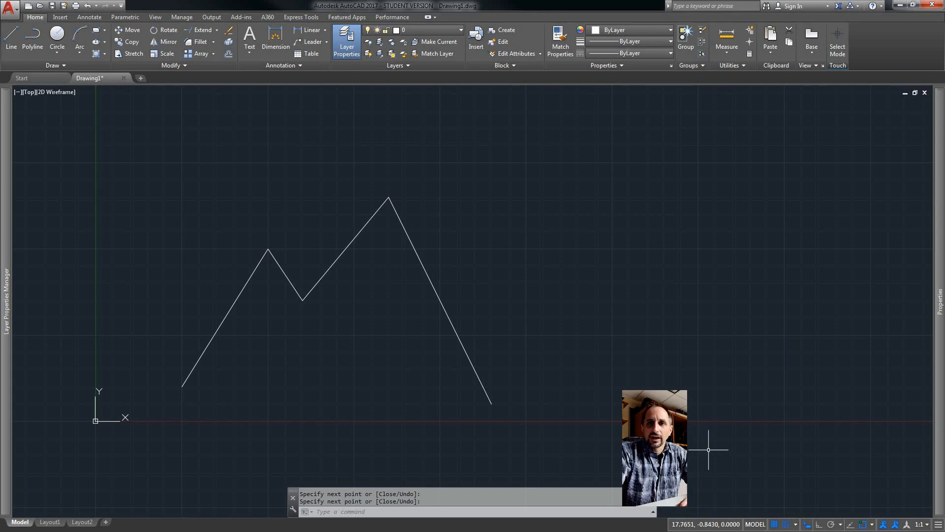
# Examine the snap and grid spacing options in the drafting settings without changing them.
pyautogui.rightClick(783, 524)
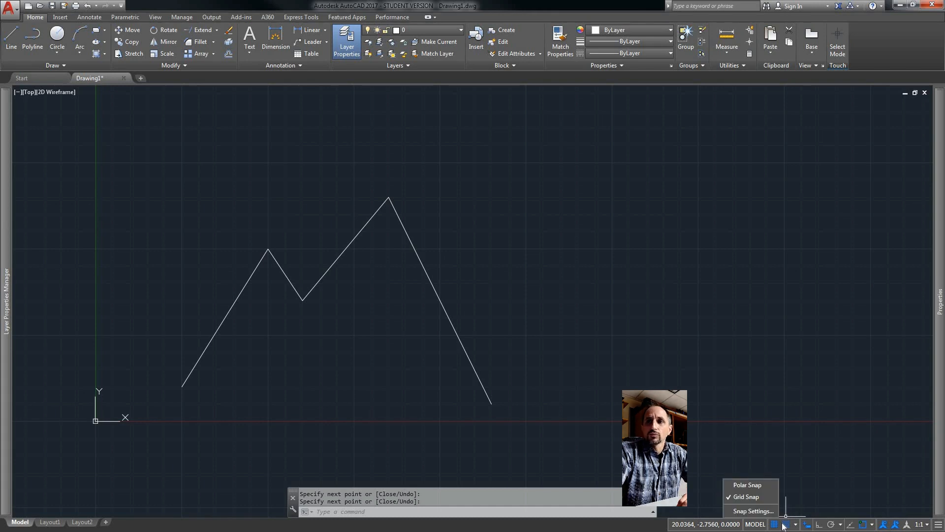
pyautogui.click(752, 511)
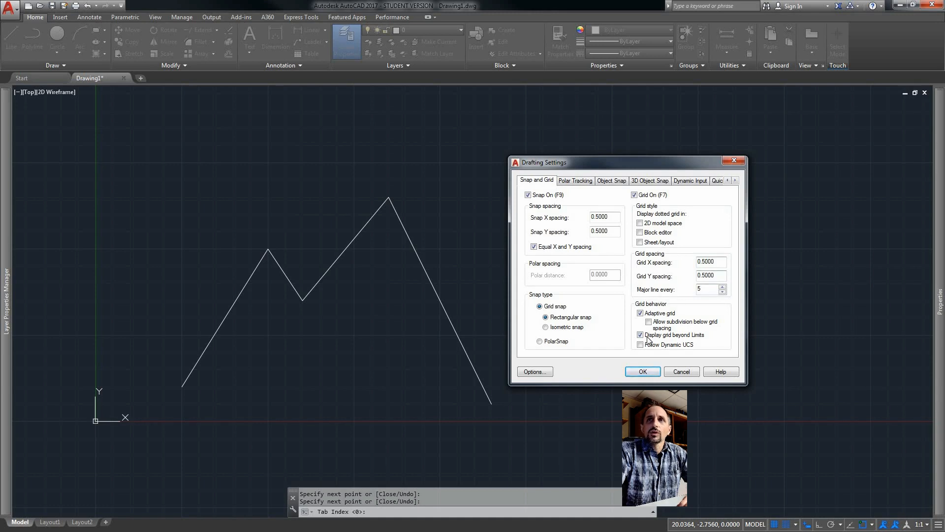
pyautogui.click(681, 372)
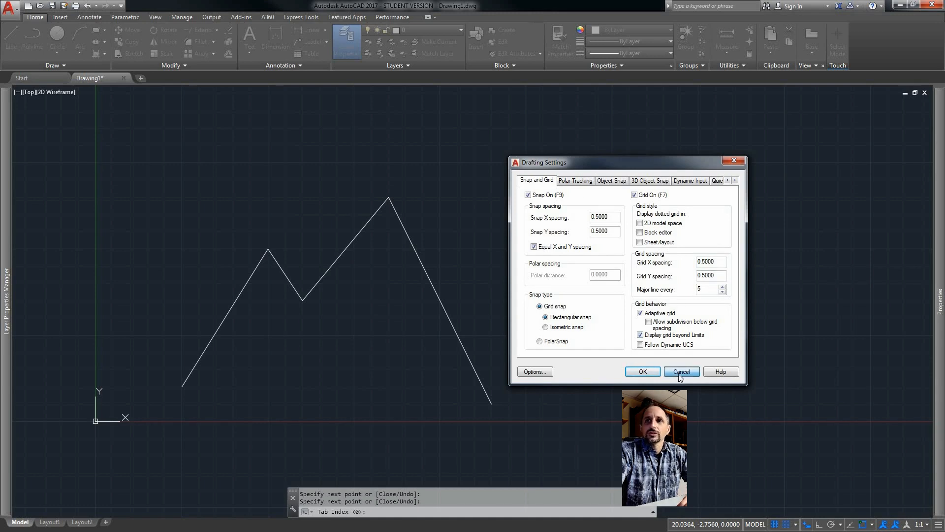
# Turn snap and grid off and draw a circle centred at about 1.77, 6.97, up and to the left of the zigzag.
pyautogui.click(786, 524)
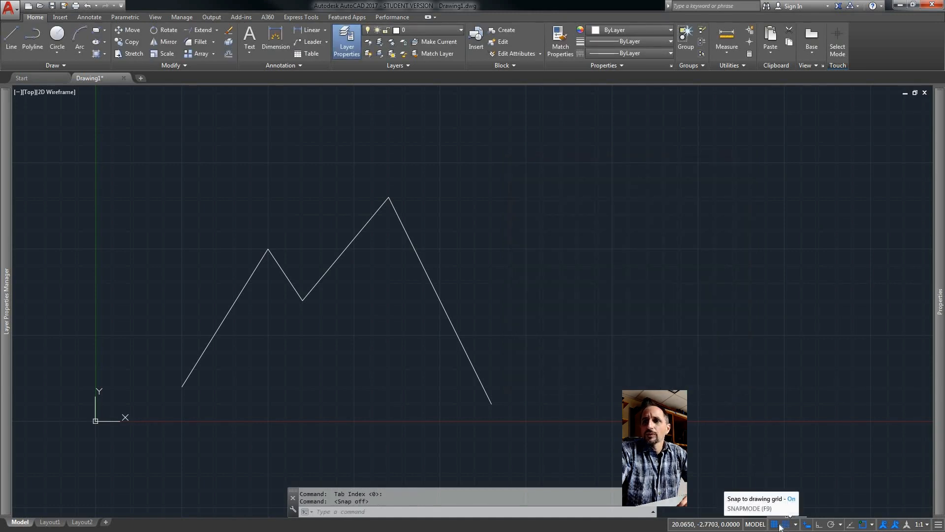
pyautogui.click(776, 525)
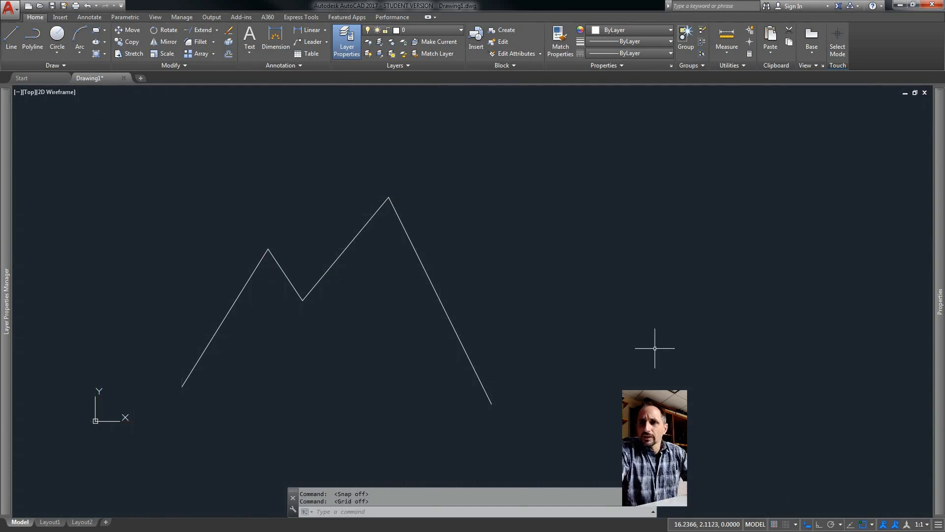
pyautogui.write('c')
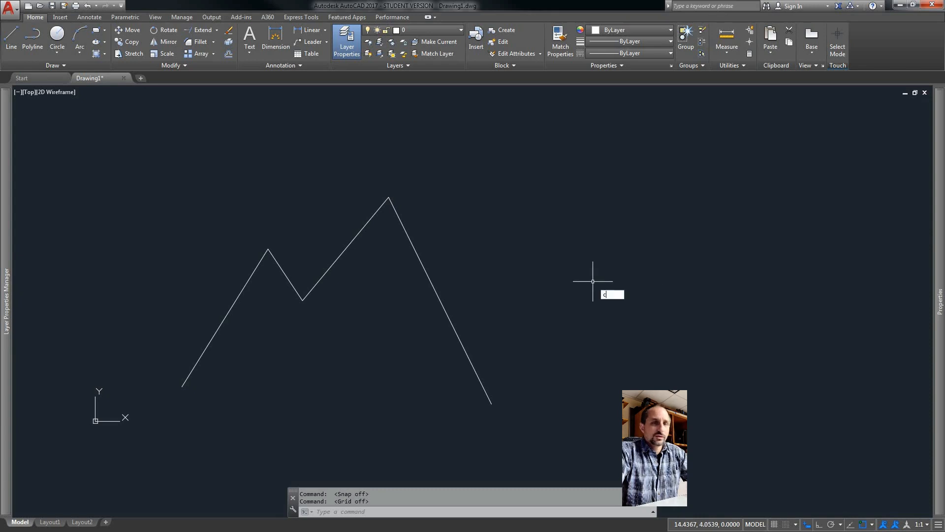
pyautogui.press('Return')
pyautogui.click(156, 181)
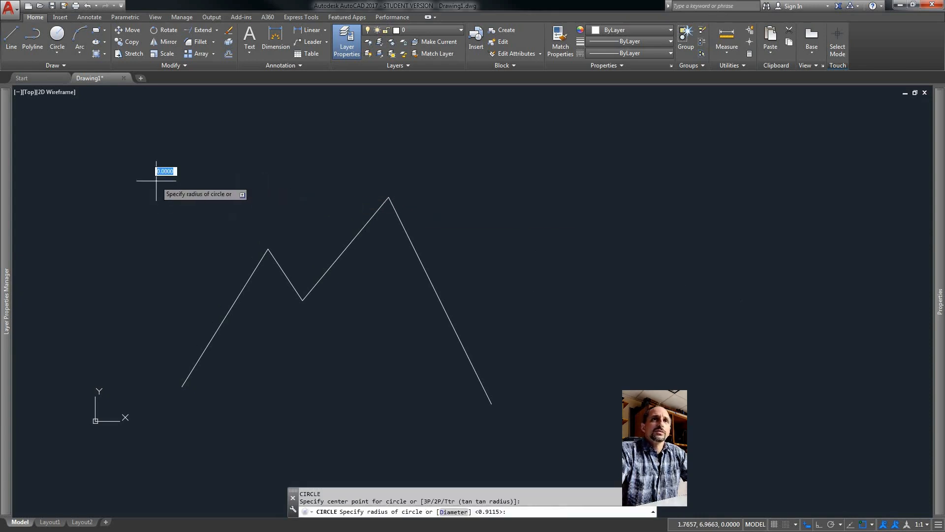
pyautogui.click(187, 172)
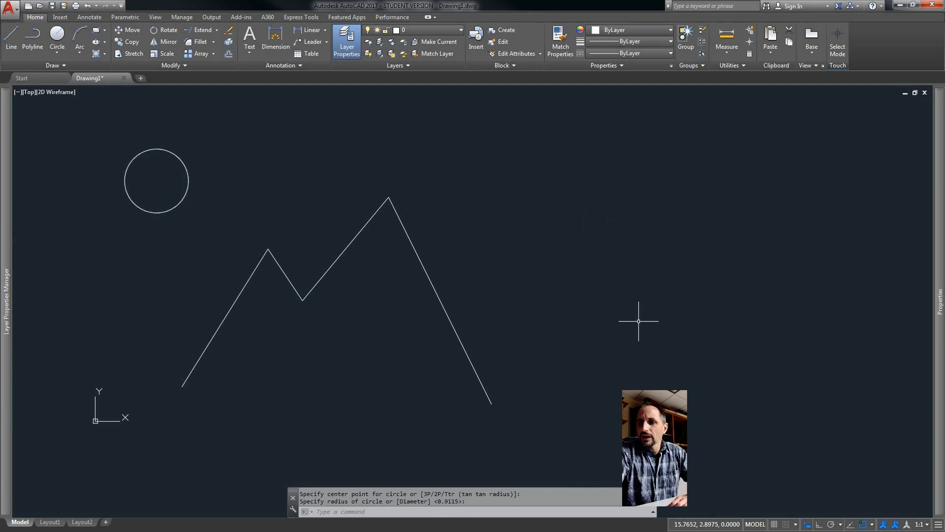
# Examine which running object snap modes are enabled.
pyautogui.click(872, 526)
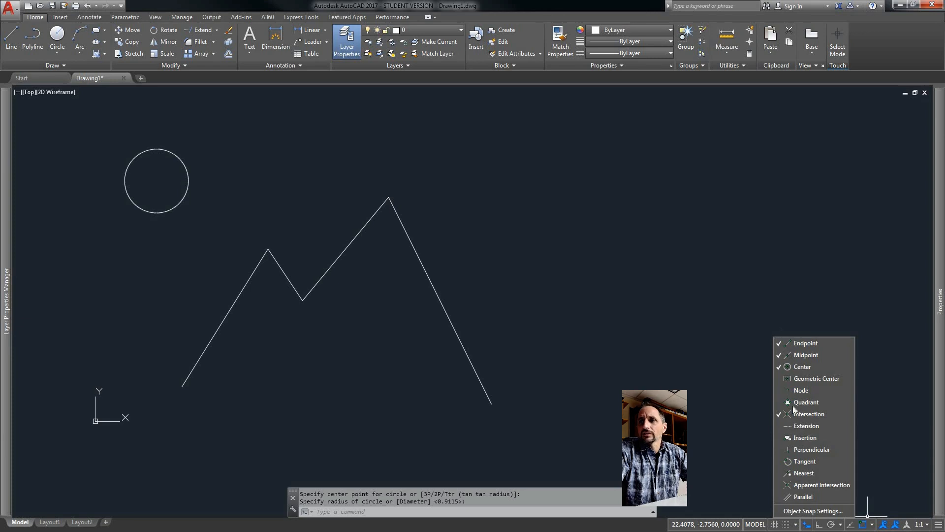
pyautogui.press('Escape')
pyautogui.click(515, 255)
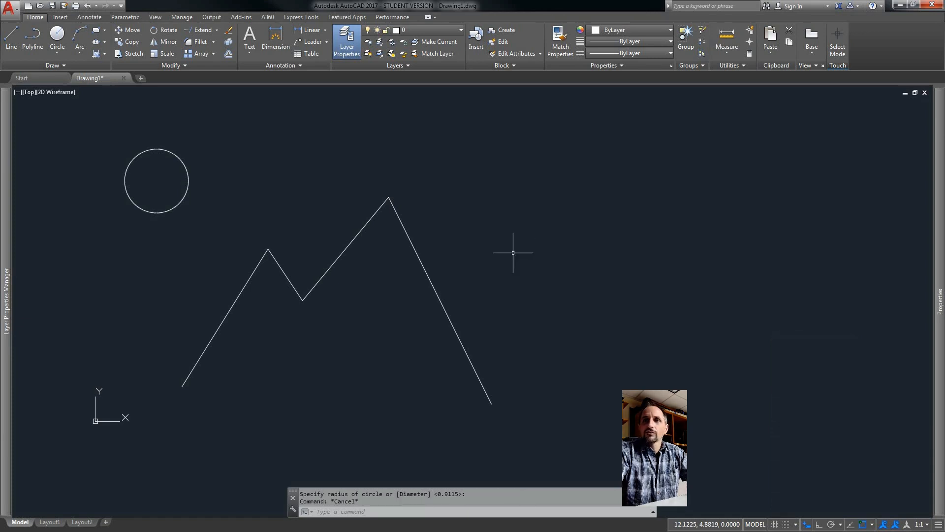
# Draw a line from about 12.29, 5.52 to the upper part of the zigzag's last segment, using the Nearest object snap override.
pyautogui.write('l')
pyautogui.press('Return')
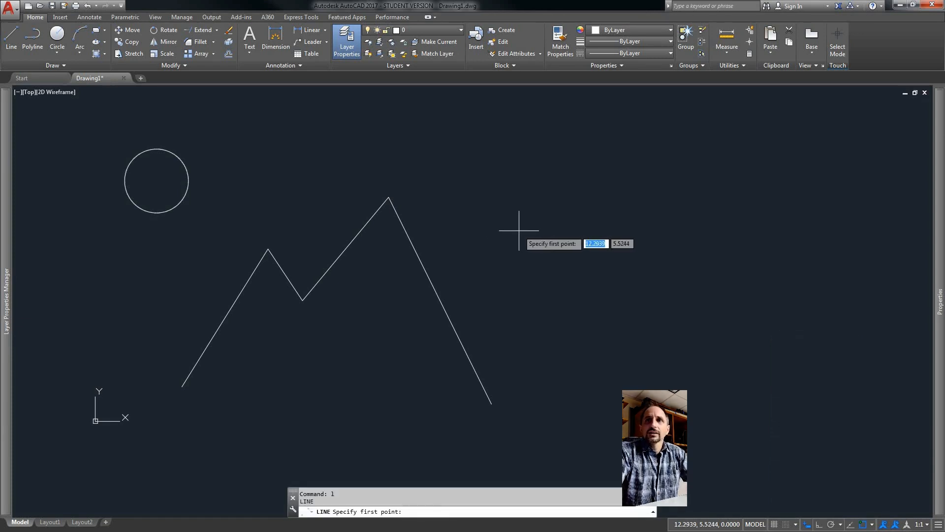
pyautogui.click(519, 230)
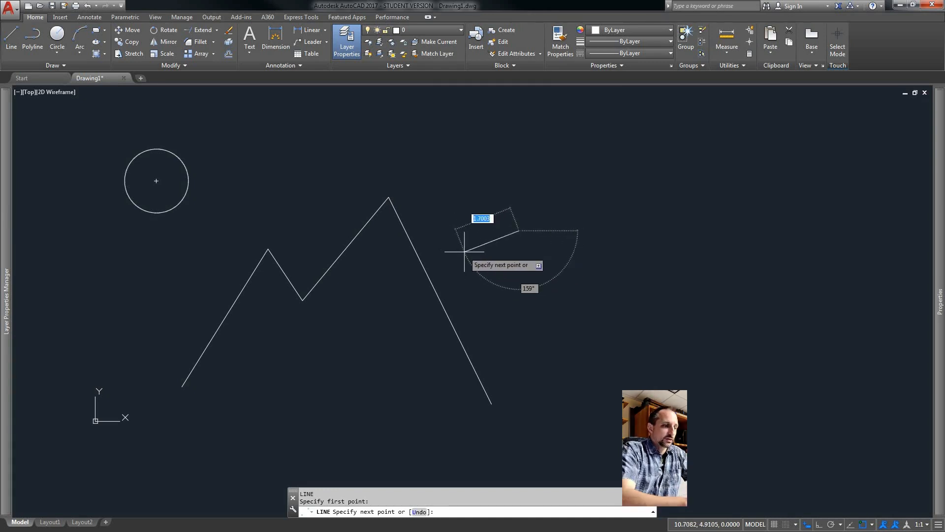
pyautogui.write('ea')
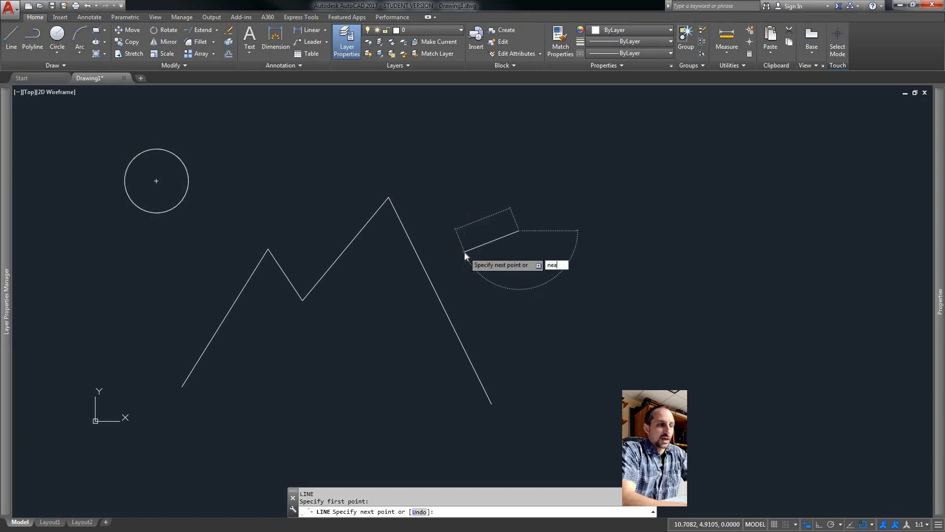
pyautogui.press('Return')
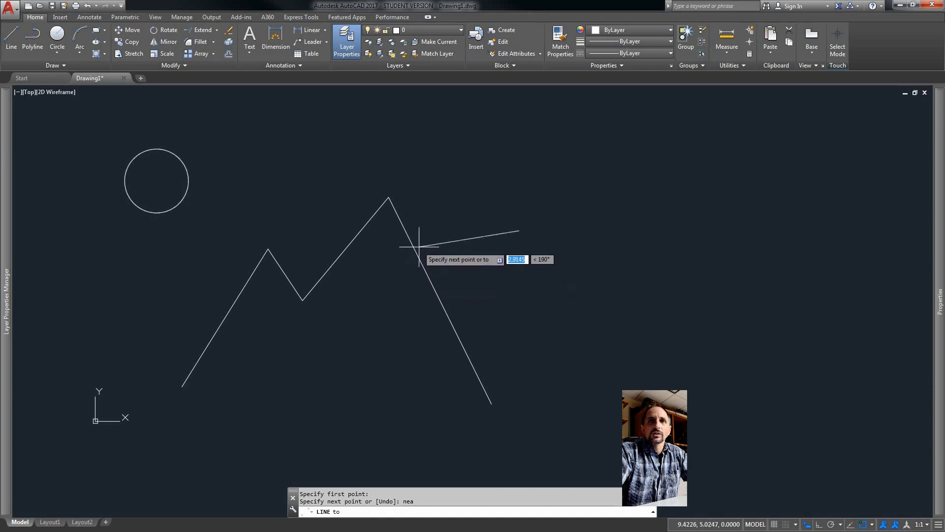
pyautogui.click(408, 232)
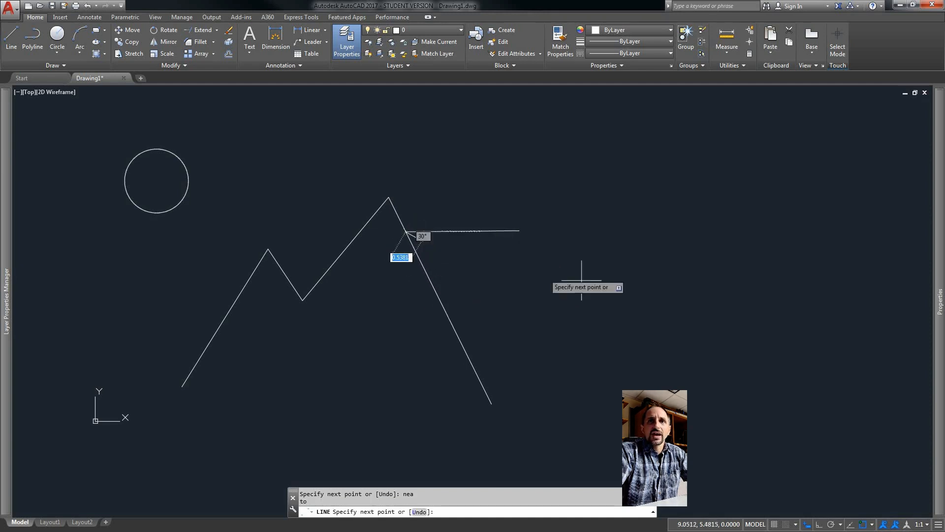
pyautogui.rightClick(580, 270)
pyautogui.click(586, 275)
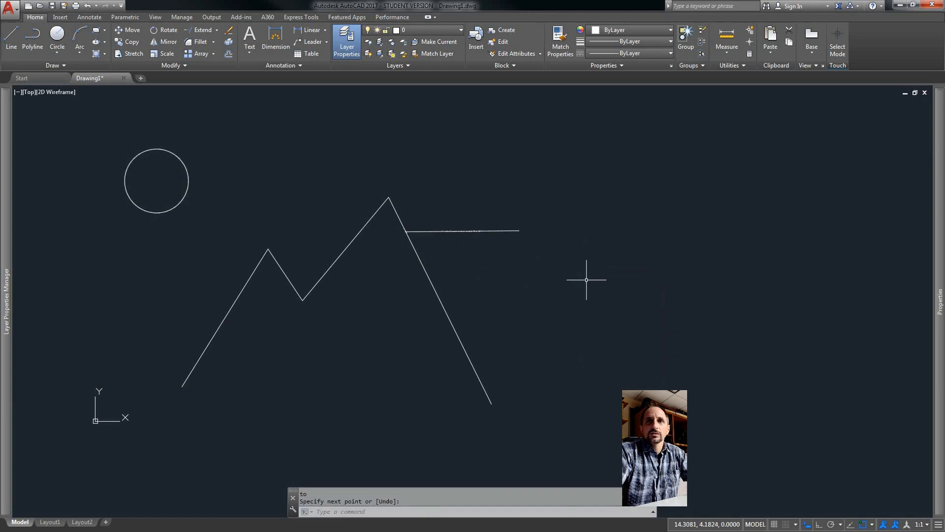
# Draw a second line from open space right of the zigzag, perpendicular to its last segment, using the Perpendicular object snap override.
pyautogui.click(554, 286)
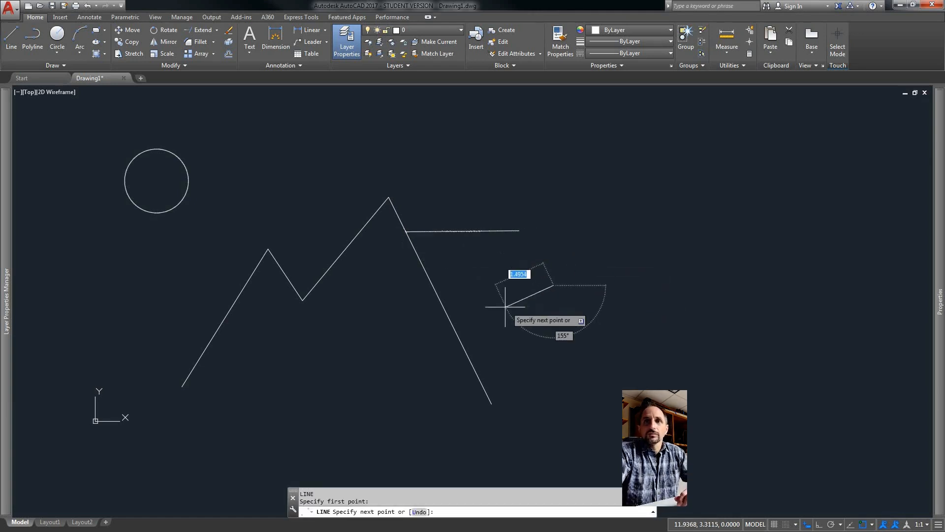
pyautogui.write('per')
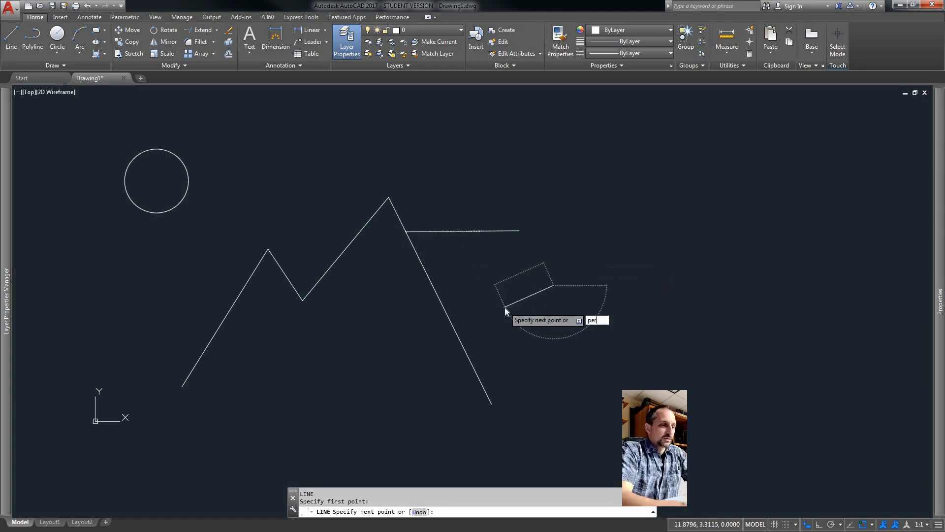
pyautogui.write('p')
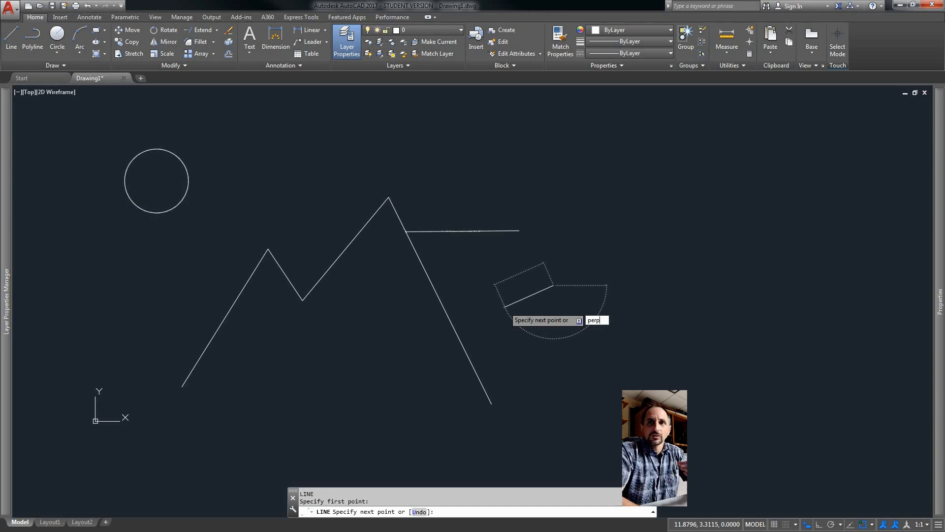
pyautogui.press('Return')
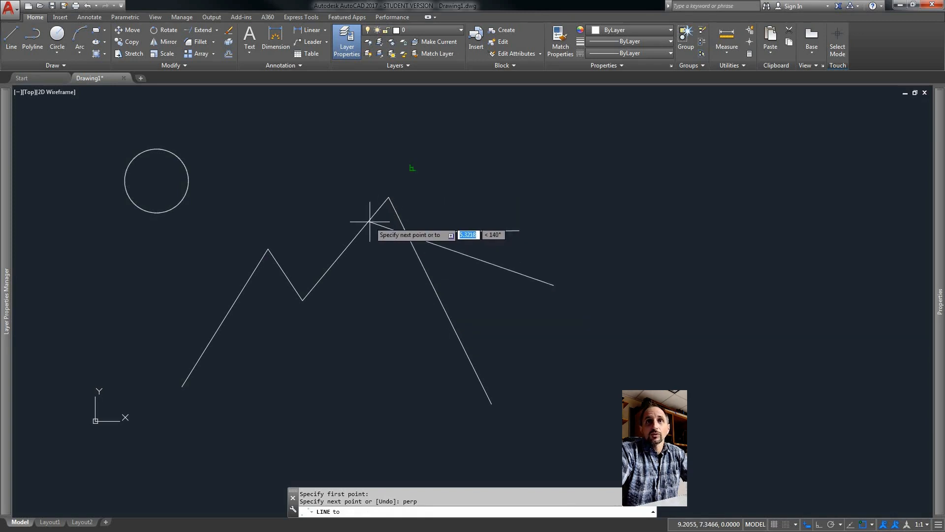
pyautogui.click(449, 319)
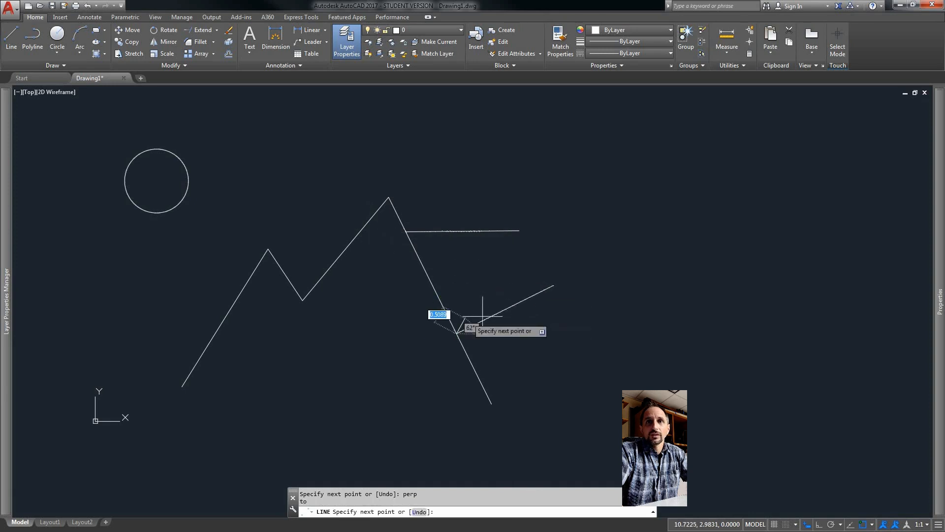
pyautogui.rightClick(618, 296)
pyautogui.click(635, 298)
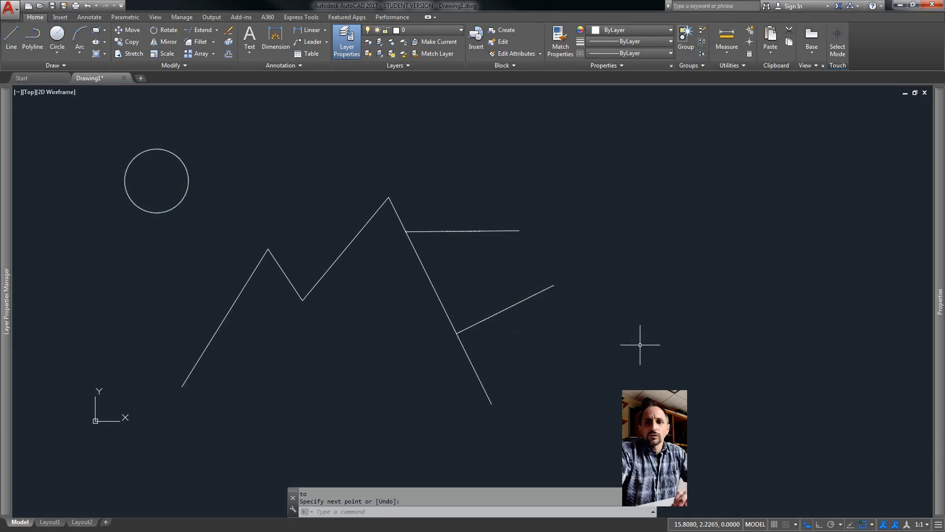
# Erase the two lines attached to the zigzag's last segment.
pyautogui.write('e')
pyautogui.press('Return')
pyautogui.click(584, 345)
pyautogui.click(522, 201)
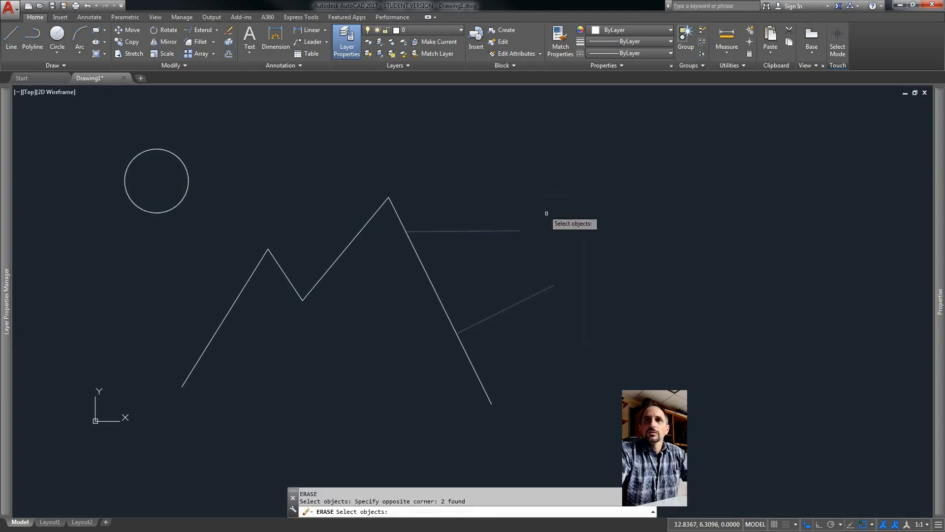
pyautogui.press('Return')
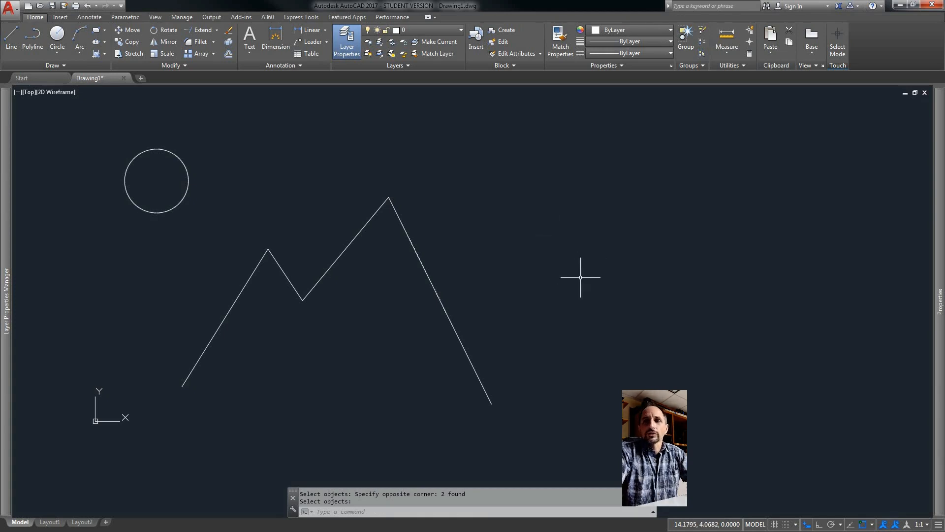
# Draw a five-segment stair-step line rising to the right of the zigzag, with Ortho mode switched on after the first point.
pyautogui.write('l')
pyautogui.press('Return')
pyautogui.click(533, 264)
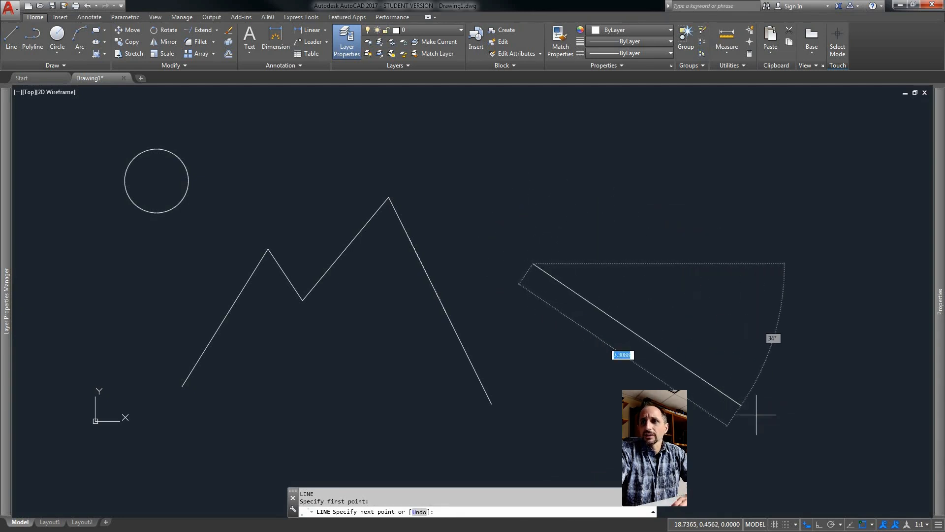
pyautogui.click(819, 525)
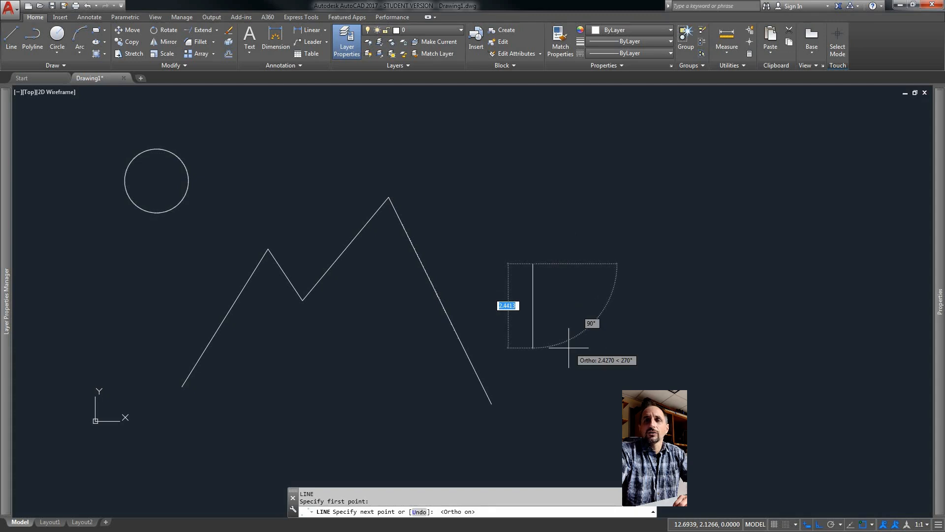
pyautogui.click(619, 251)
pyautogui.click(618, 194)
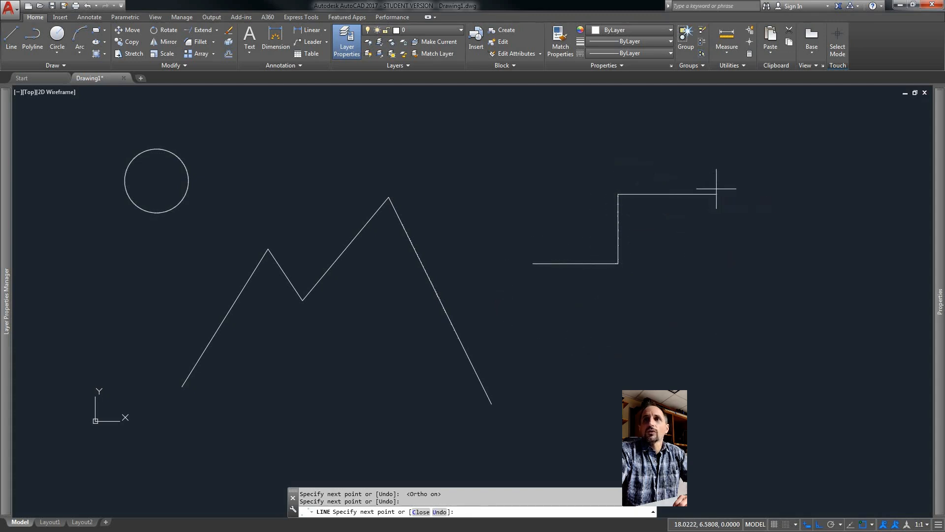
pyautogui.click(716, 195)
pyautogui.click(716, 143)
pyautogui.rightClick(817, 128)
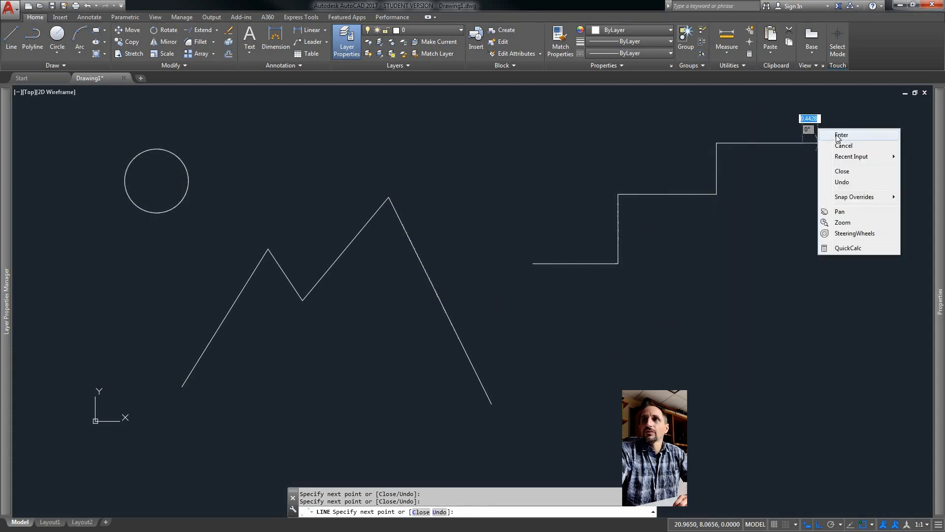
pyautogui.click(836, 135)
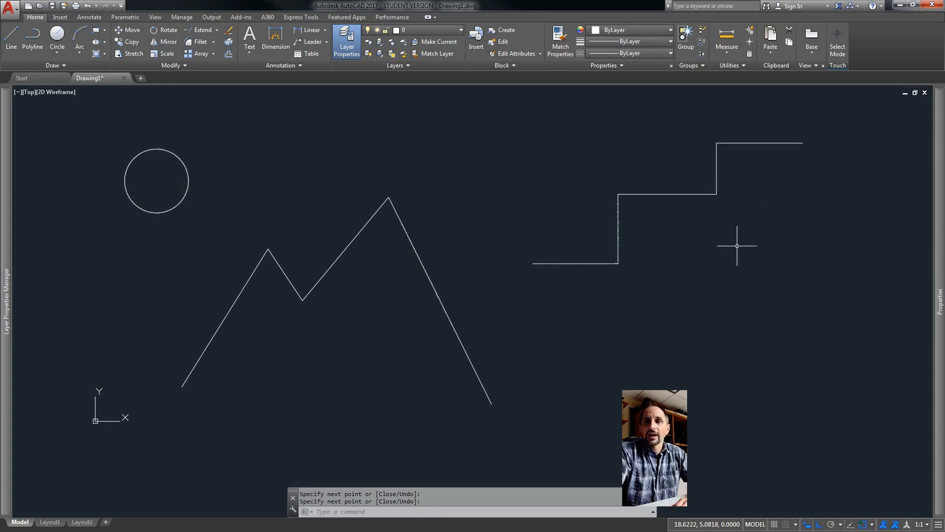
# Switch on Polar Tracking and draw a single line 3 units long at 45° below the stair-step line.
pyautogui.click(831, 524)
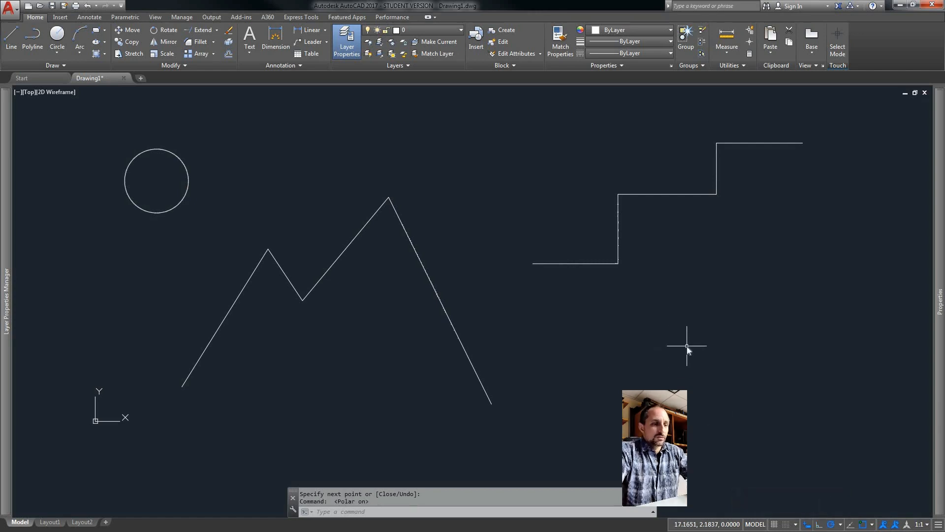
pyautogui.write('l')
pyautogui.press('Return')
pyautogui.click(668, 360)
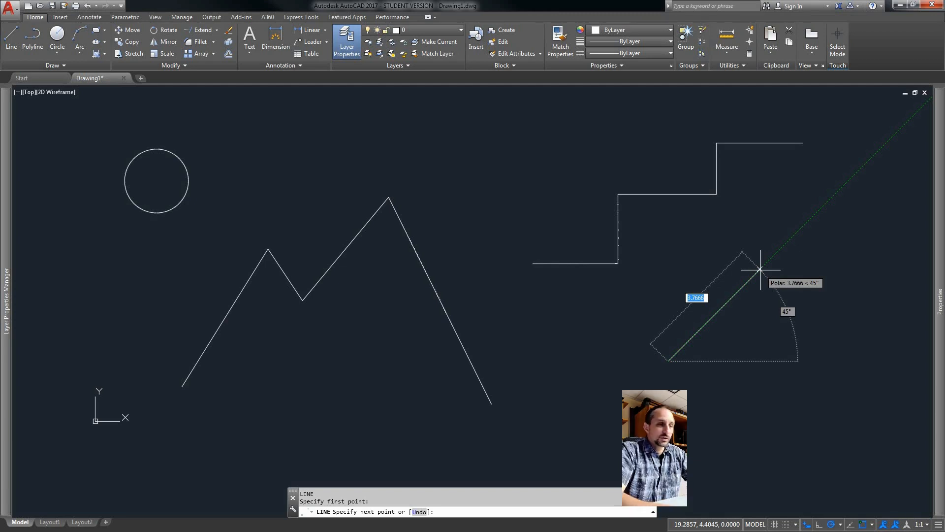
pyautogui.write('3')
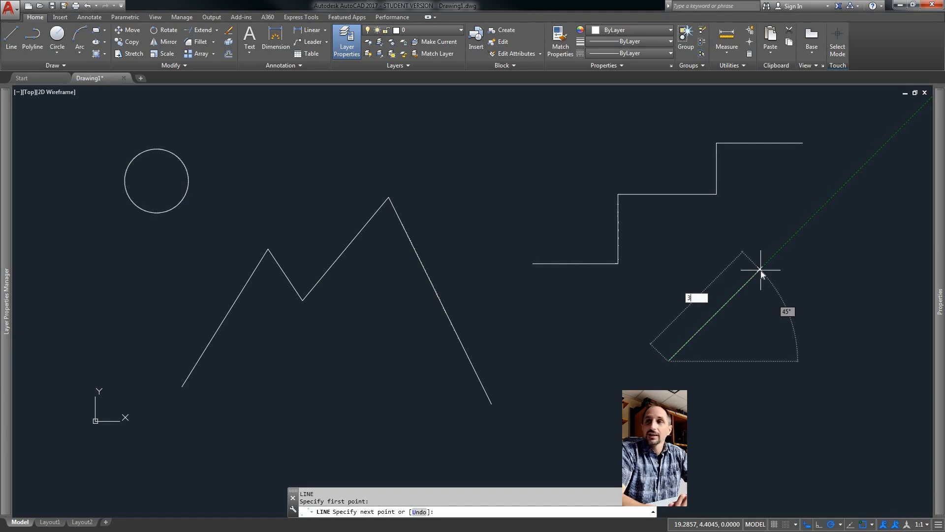
pyautogui.press('Return')
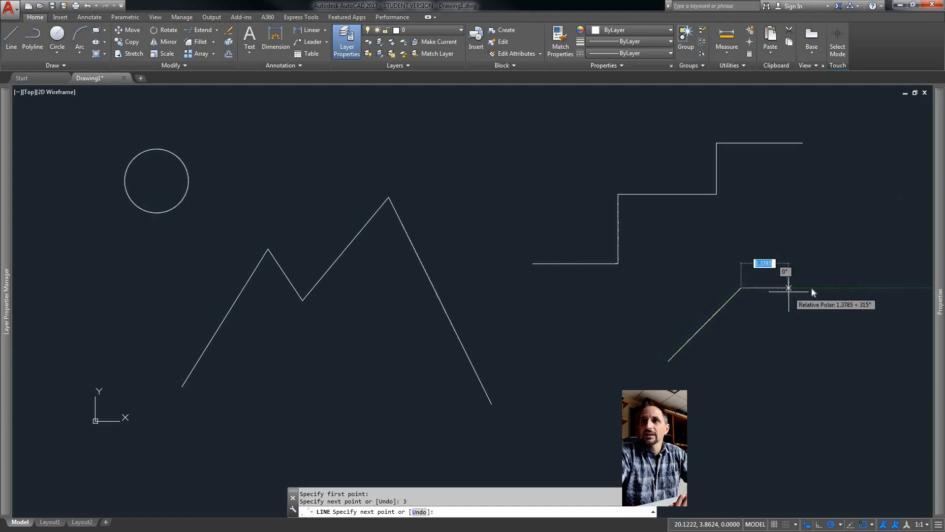
pyautogui.rightClick(784, 292)
pyautogui.click(802, 297)
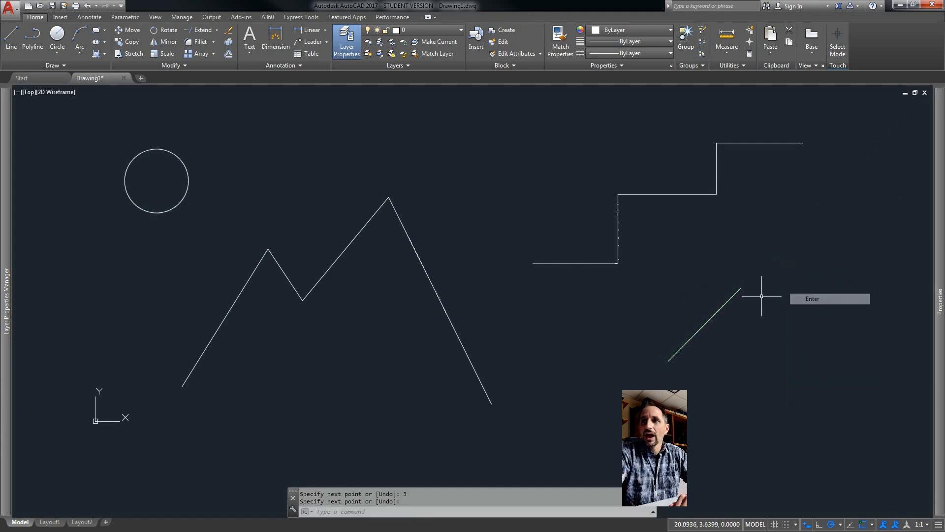
# Check the length and angle of the 45° line in its properties, and clear the selection.
pyautogui.click(724, 302)
pyautogui.moveTo(938, 276)
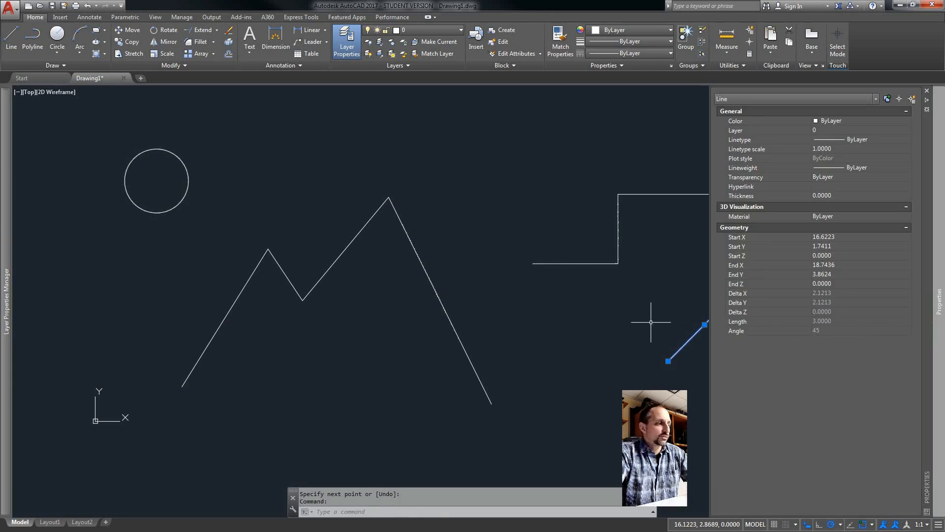
pyautogui.moveTo(938, 298)
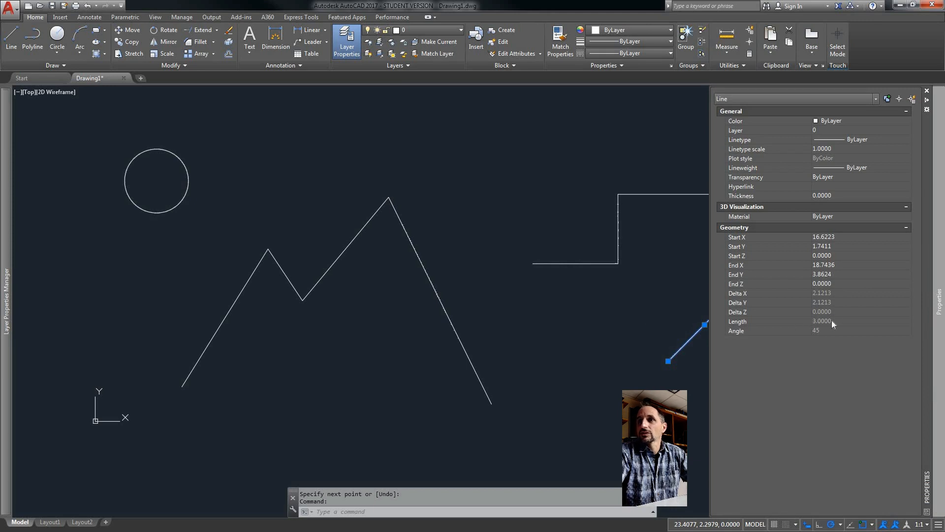
pyautogui.press('Escape')
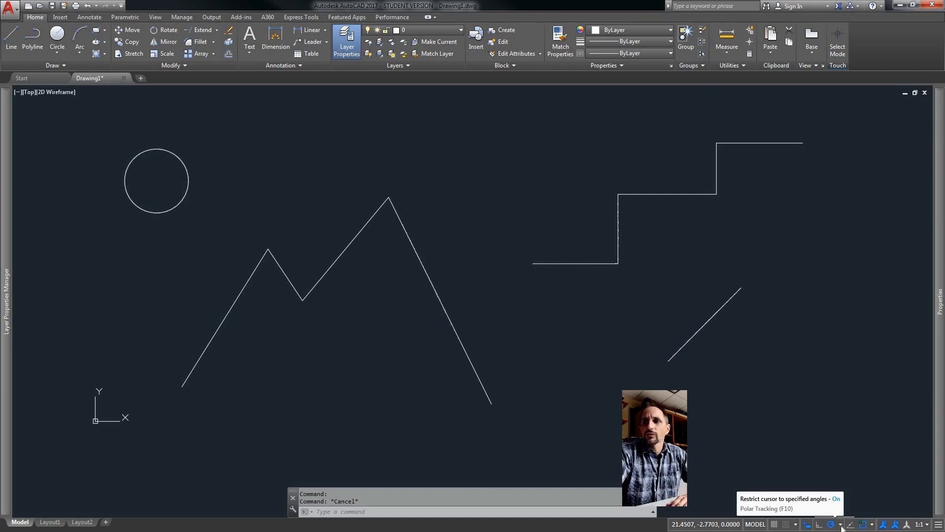
# Examine the polar angle increments and the Polar Tracking drafting settings without changing them.
pyautogui.click(840, 525)
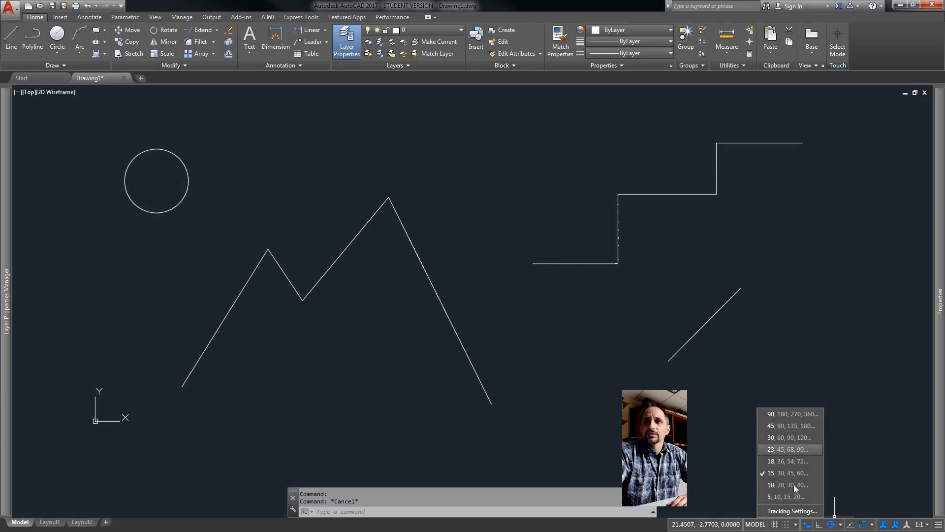
pyautogui.click(796, 511)
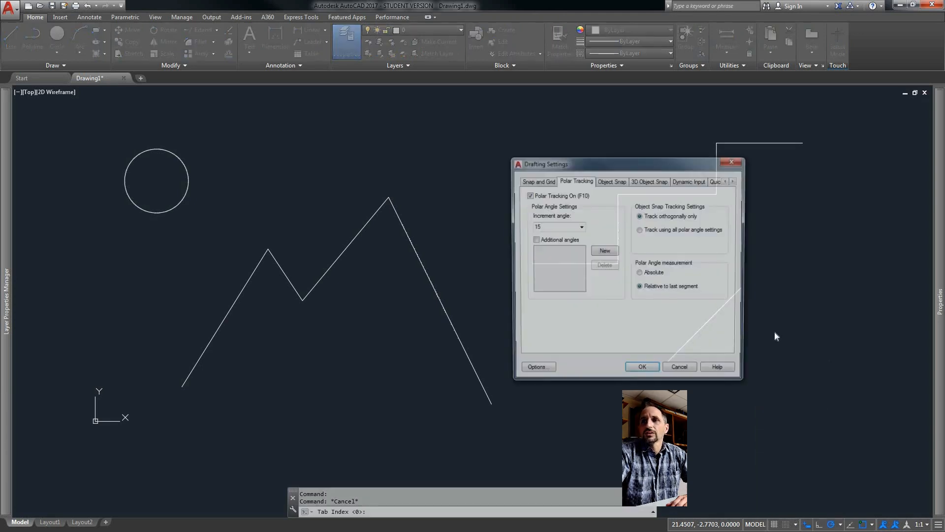
pyautogui.click(681, 371)
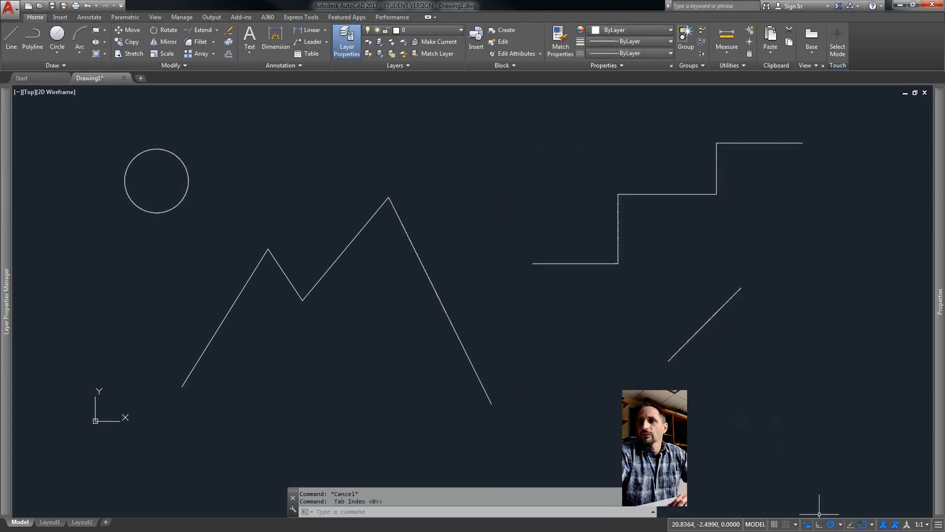
# Switch off Polar Tracking and erase the stair-step line and the 45° line.
pyautogui.click(832, 524)
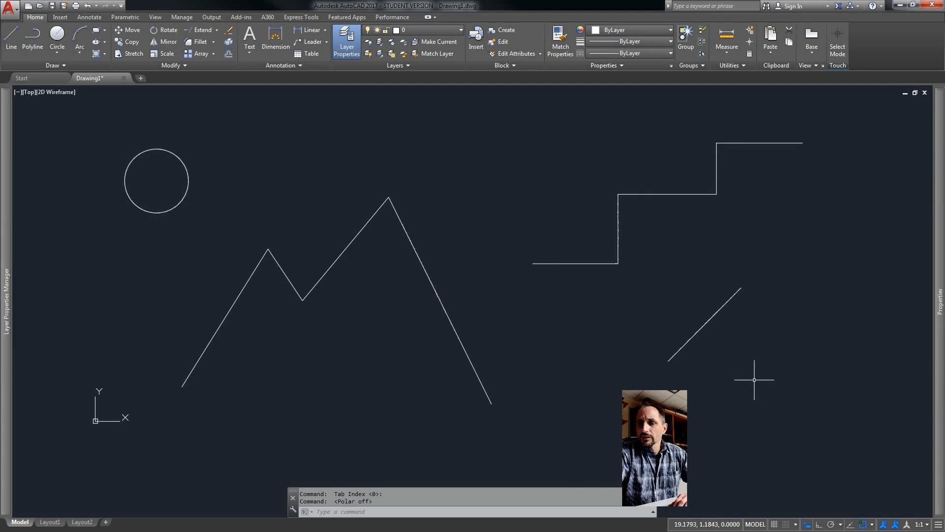
pyautogui.write('e')
pyautogui.press('Return')
pyautogui.click(793, 405)
pyautogui.click(544, 140)
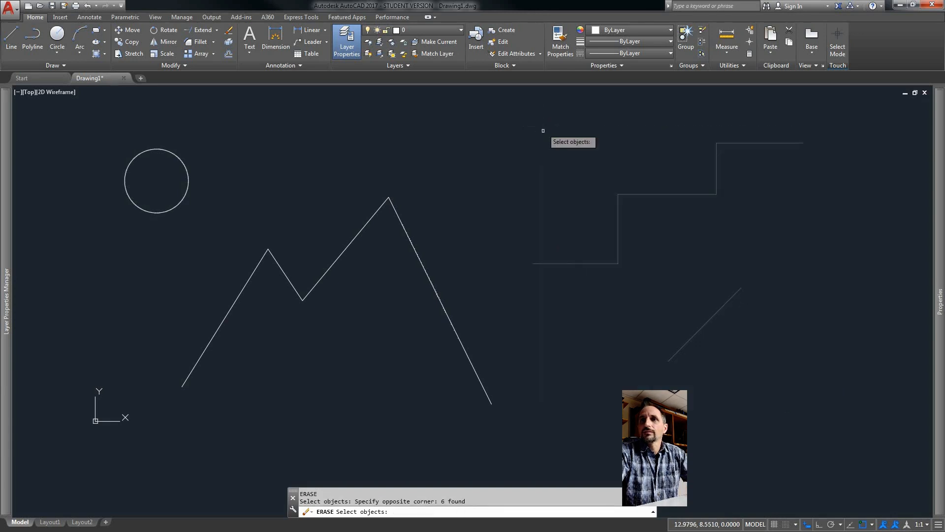
pyautogui.press('Return')
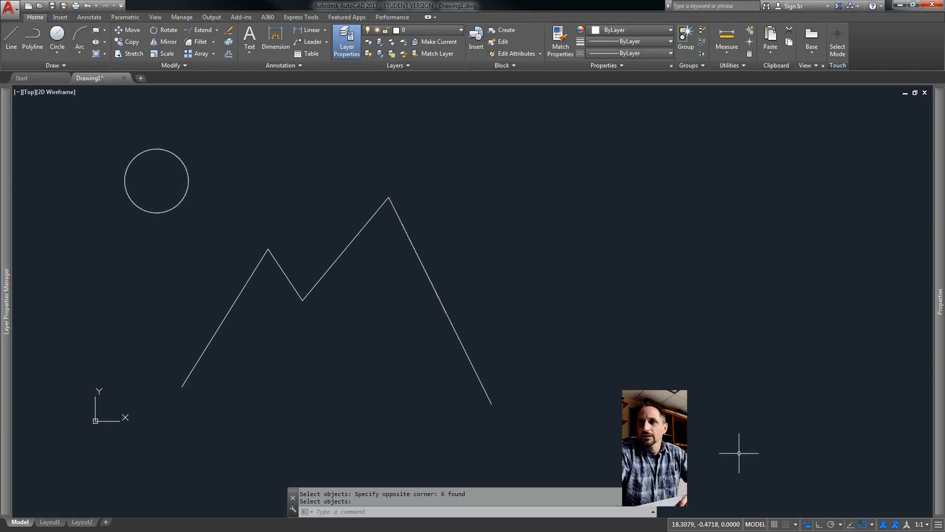
# Using Dynamic Input, draw connected lines right of the zigzag: 4 units at 0°, followed by 2 units at 90°.
pyautogui.click(807, 526)
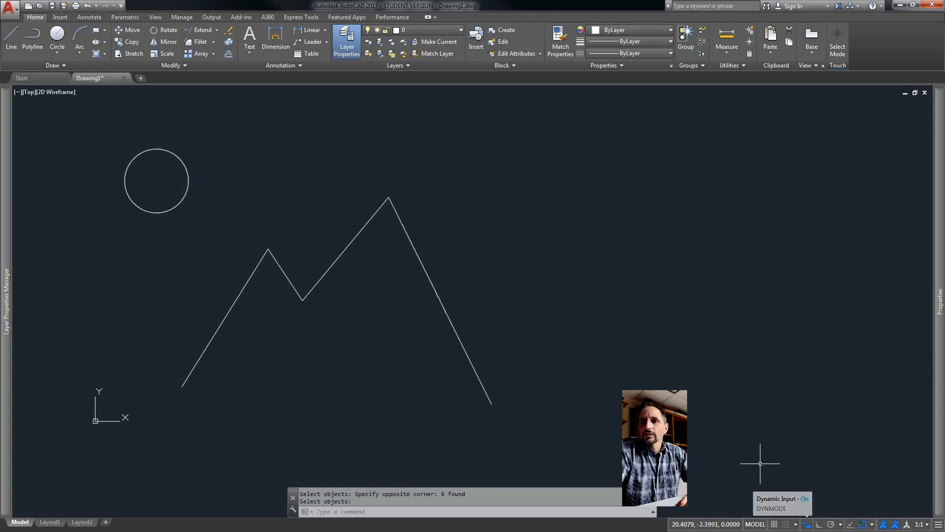
pyautogui.write('l')
pyautogui.press('Return')
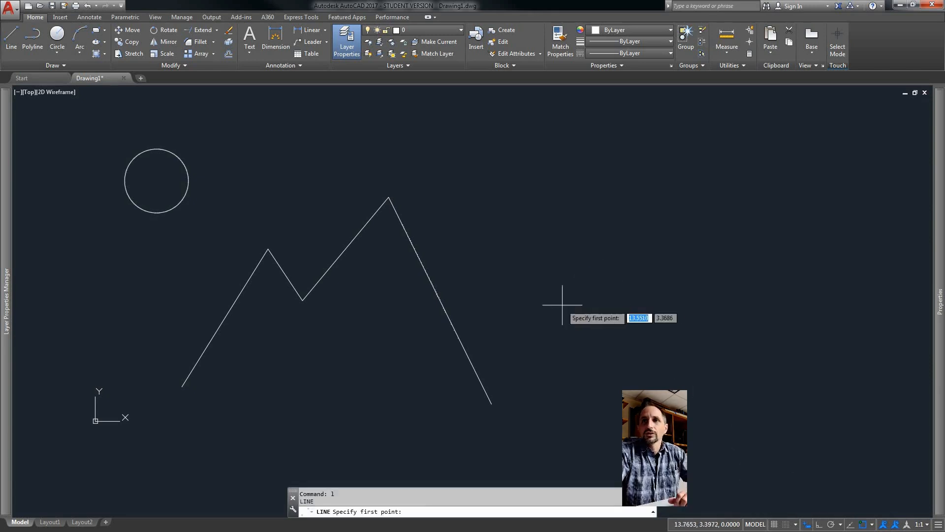
pyautogui.click(562, 306)
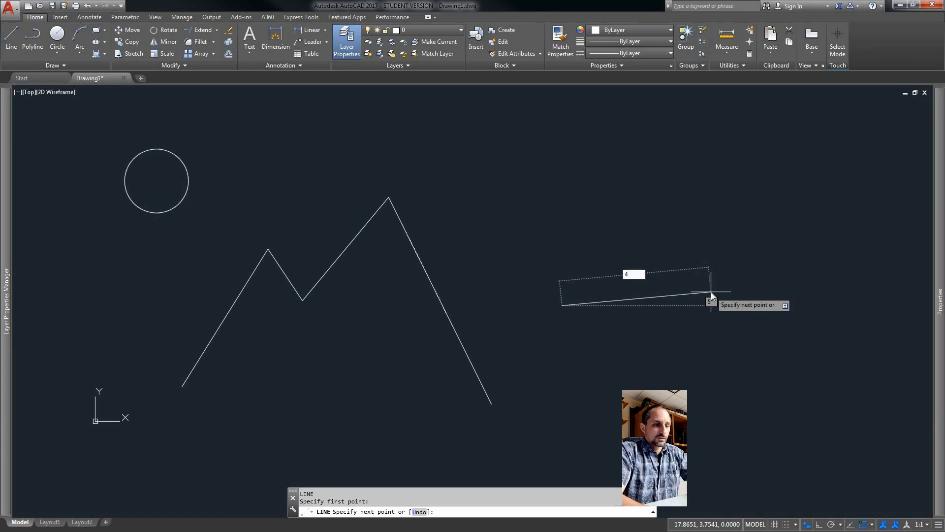
pyautogui.press('Tab')
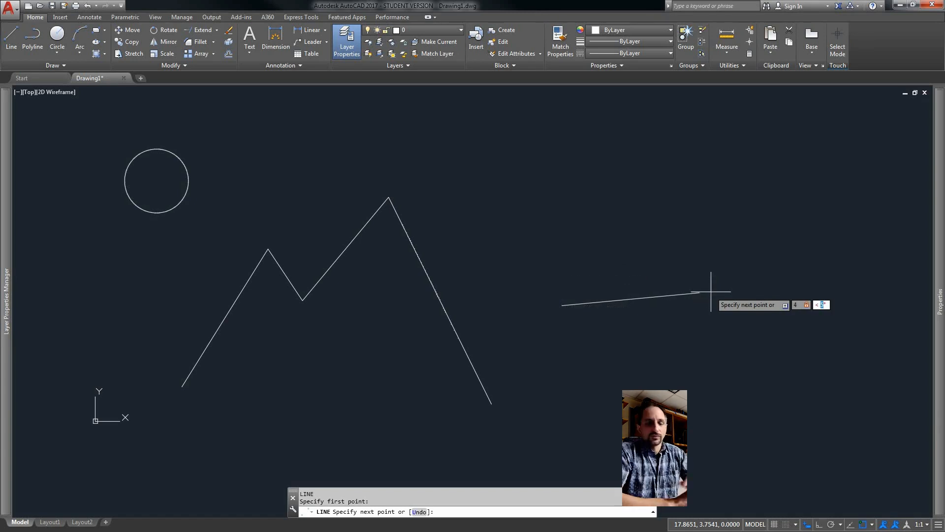
pyautogui.press('Return')
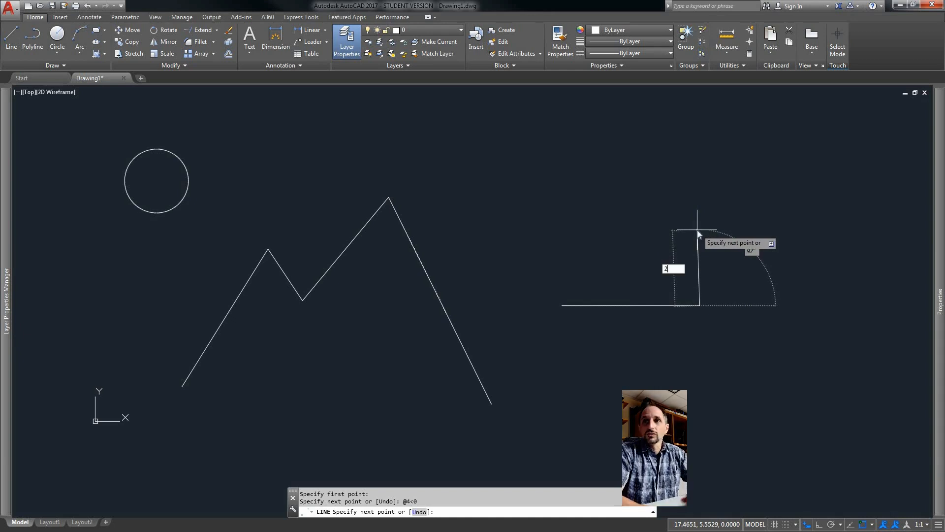
pyautogui.press('Tab')
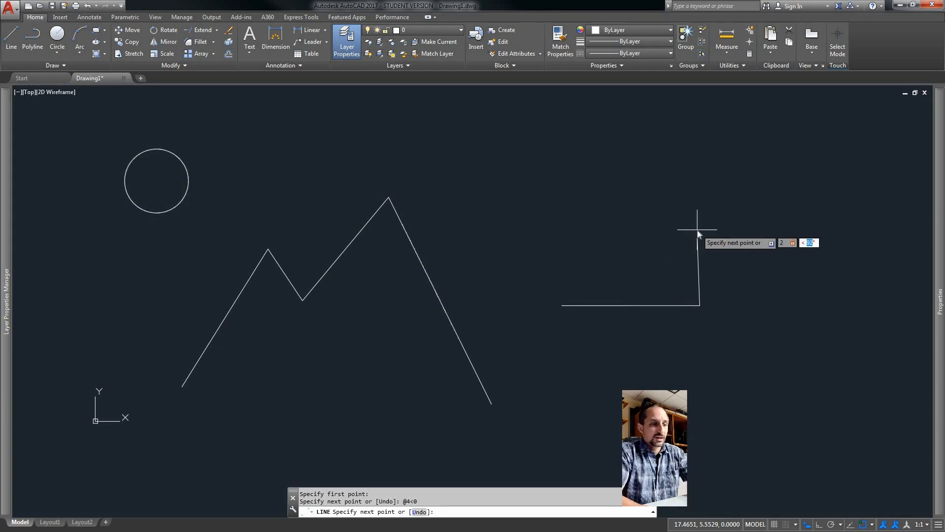
pyautogui.write('90')
pyautogui.press('Return')
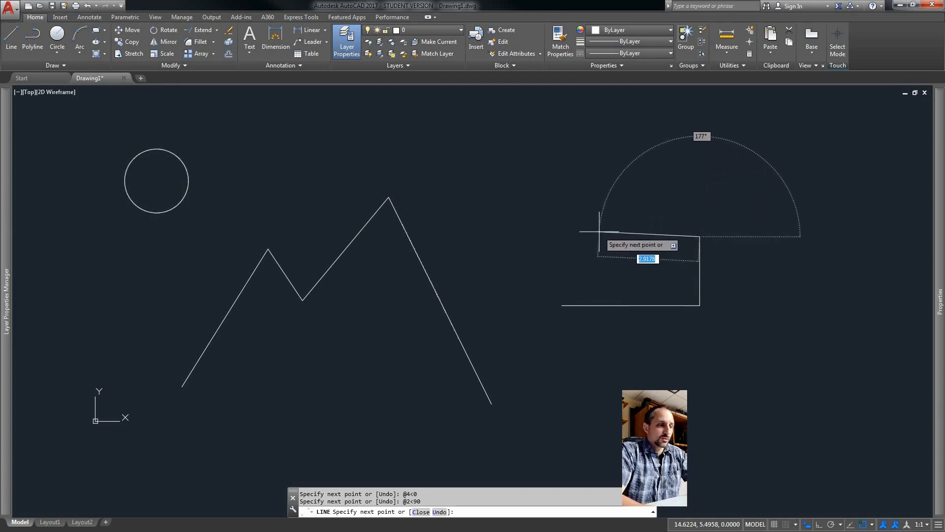
# Add a 4-unit segment at 180° and close the line sequence into a rectangle.
pyautogui.write('4')
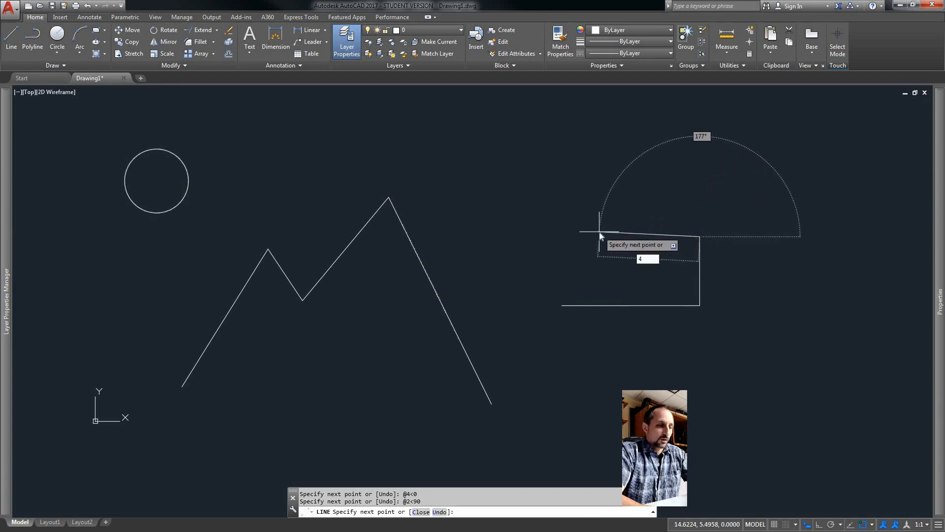
pyautogui.press('Tab')
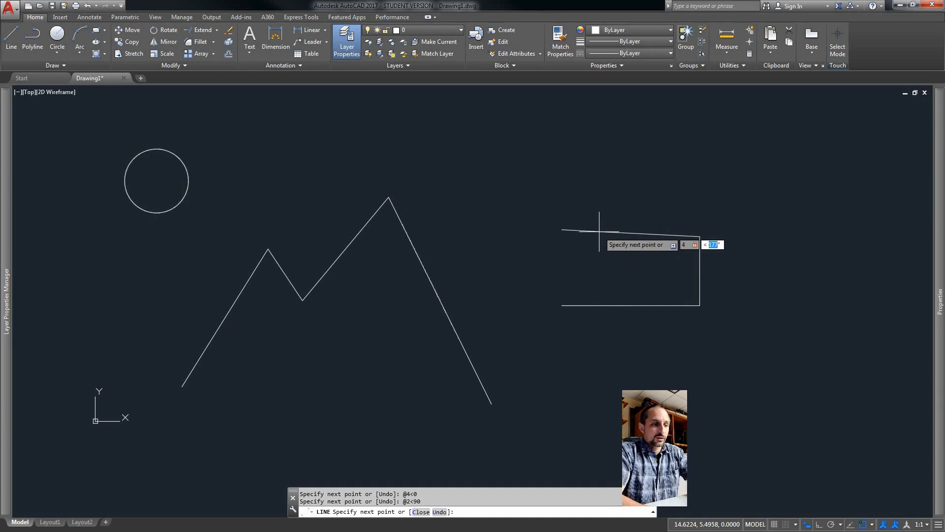
pyautogui.write('1')
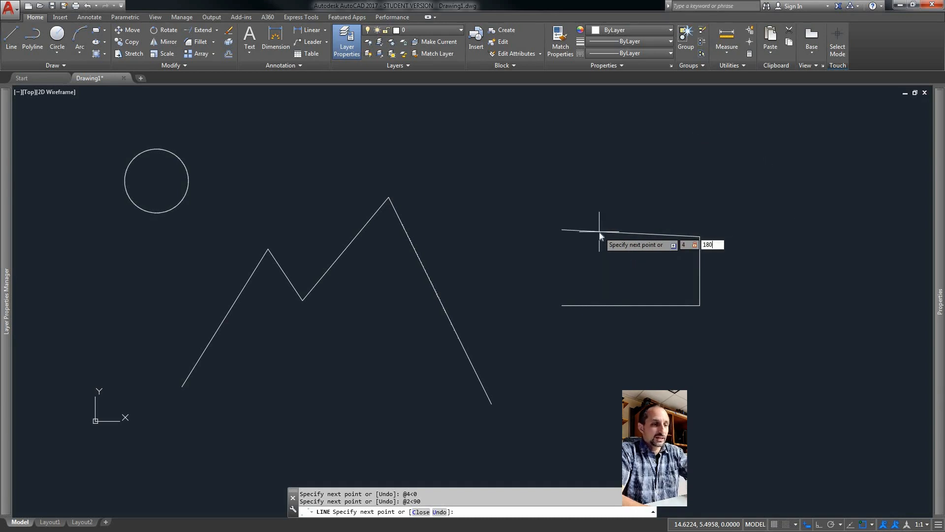
pyautogui.write('80')
pyautogui.press('Return')
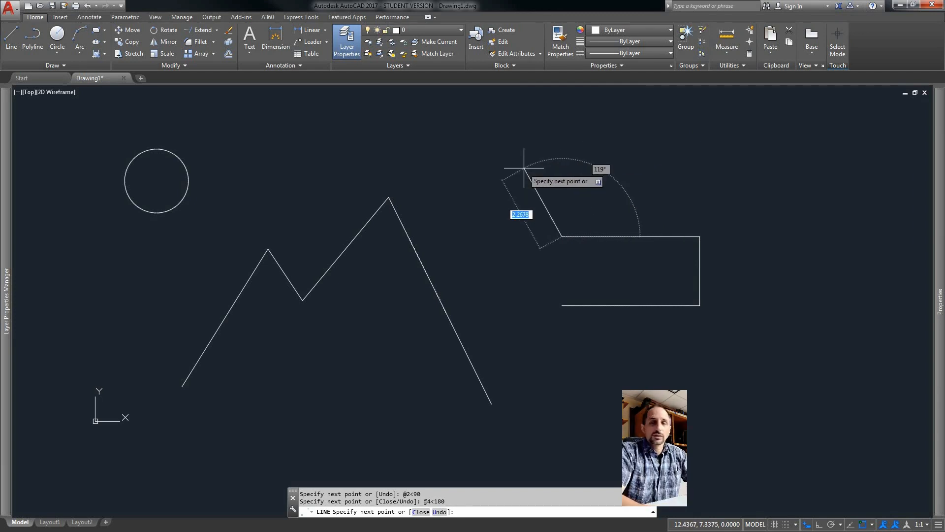
pyautogui.write('c')
pyautogui.press('Return')
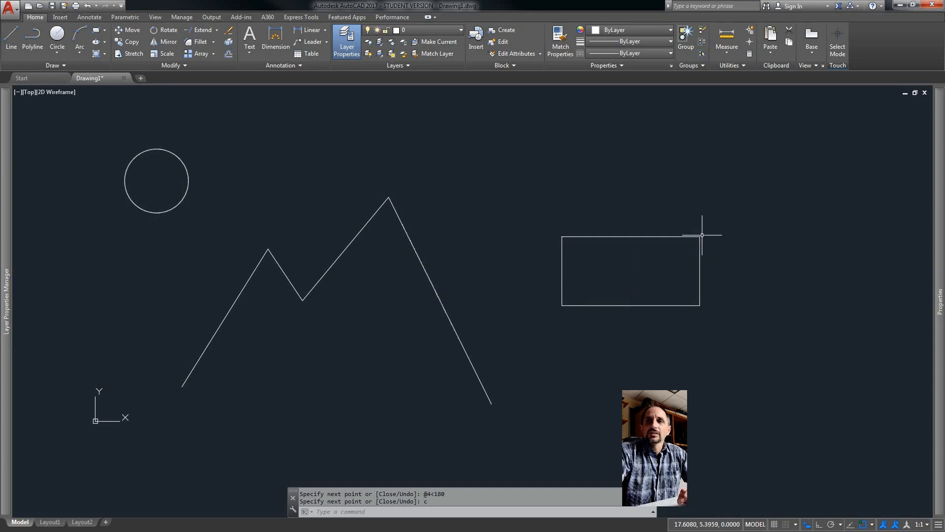
# Above the rectangle, draw a freehand upward-sloping line and a connected 1-unit segment at 270°.
pyautogui.write('l')
pyautogui.press('Return')
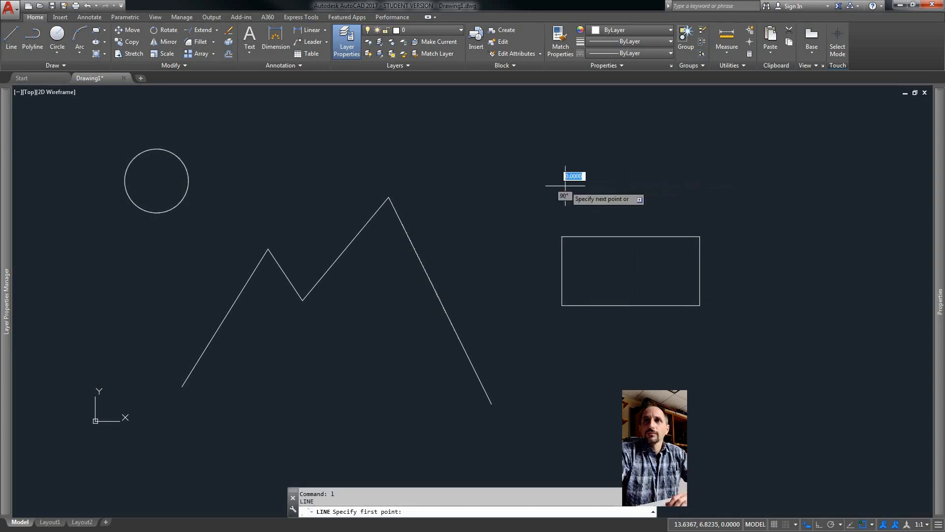
pyautogui.click(565, 186)
pyautogui.click(675, 158)
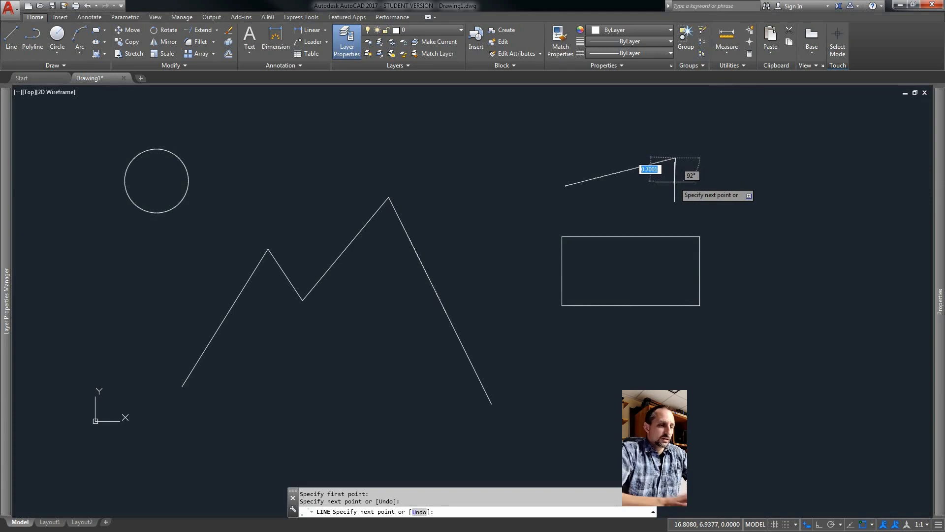
pyautogui.press('F8')
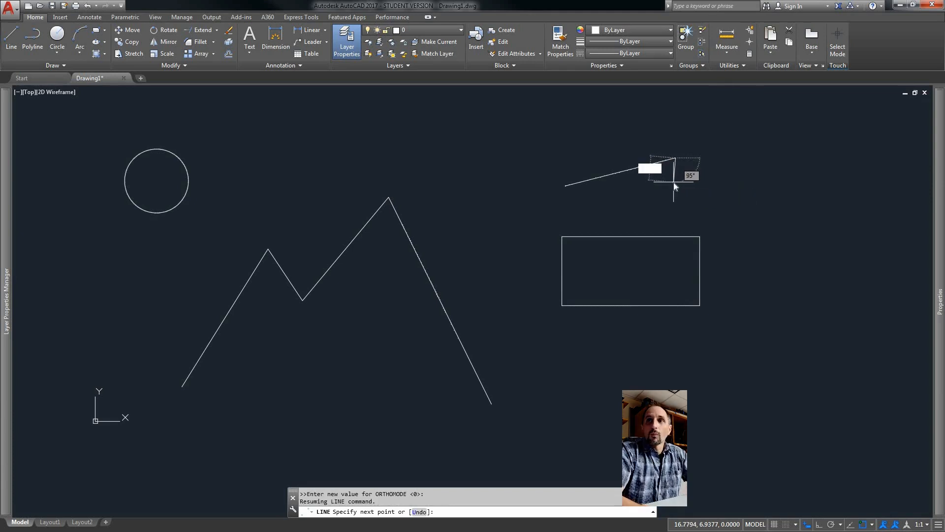
pyautogui.write('1')
pyautogui.press('Tab')
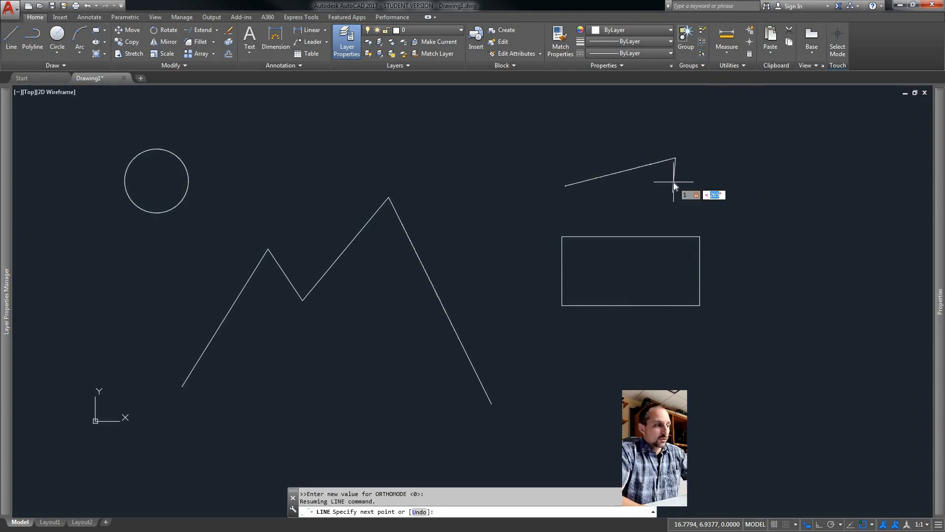
pyautogui.write('270')
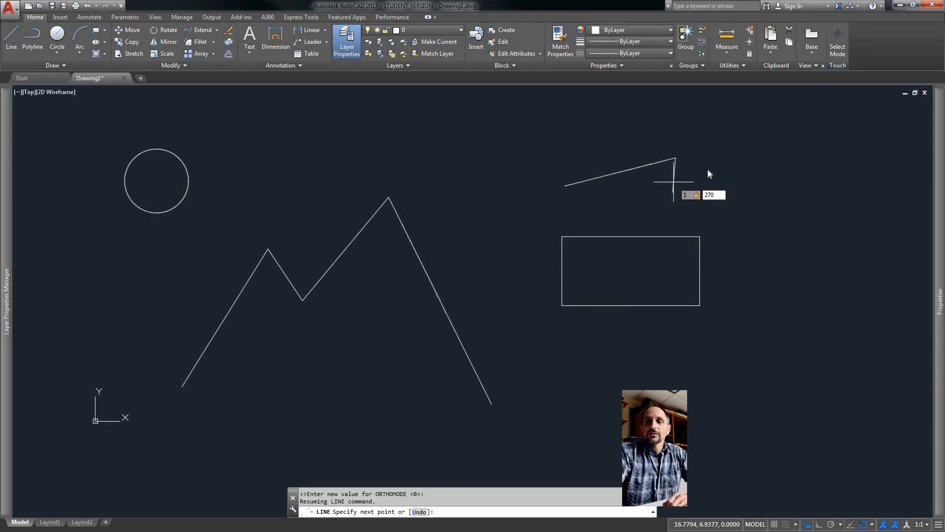
pyautogui.press('Return')
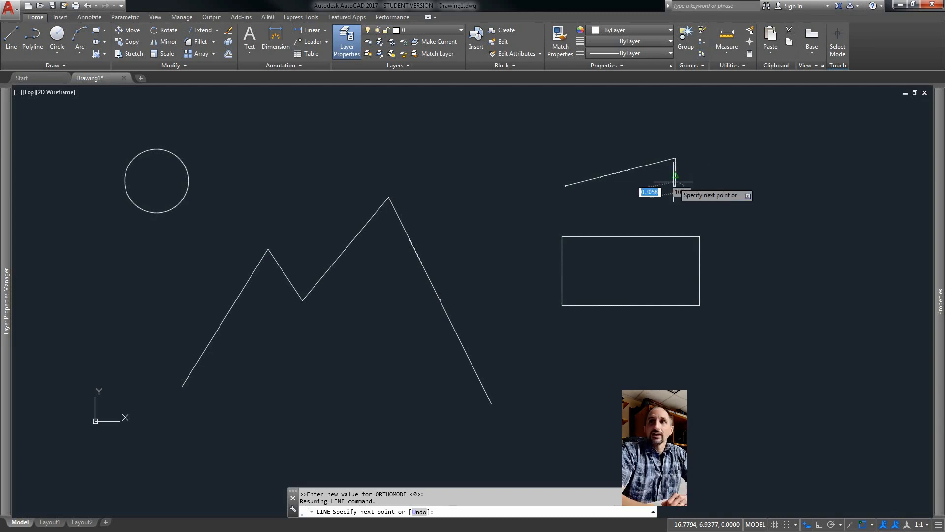
pyautogui.rightClick(763, 159)
pyautogui.click(777, 163)
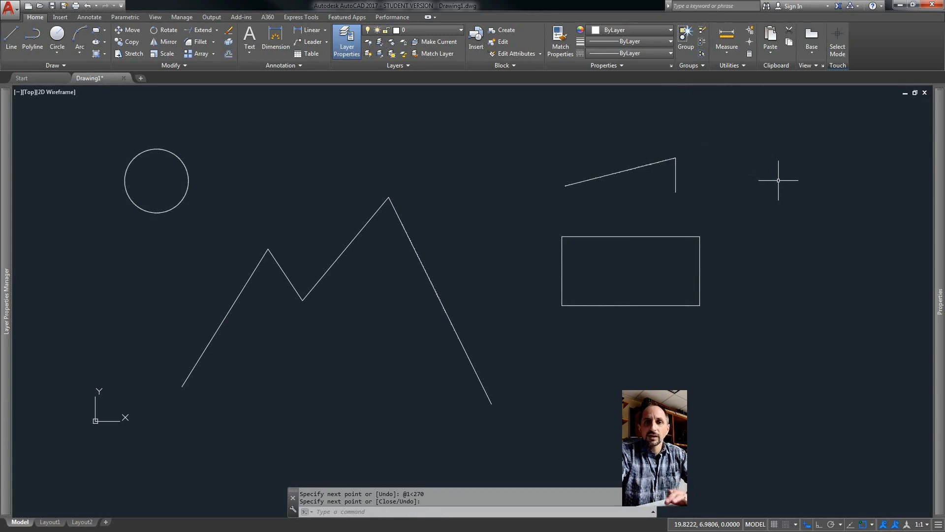
# Erase the rectangle and the two connected lines above it.
pyautogui.write('e')
pyautogui.press('Return')
pyautogui.click(734, 379)
pyautogui.click(522, 106)
pyautogui.press('Return')
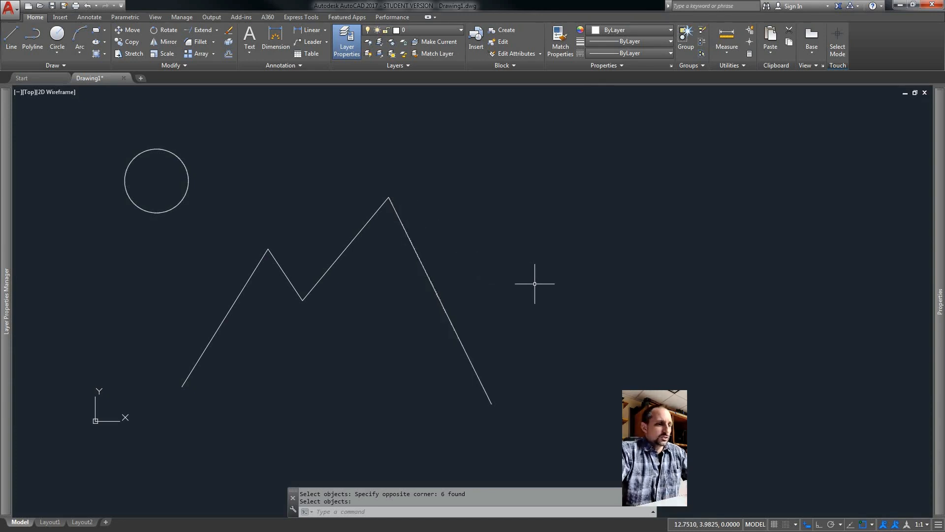
# Join the four zigzag lines into a single polyline.
pyautogui.write('join')
pyautogui.press('Return')
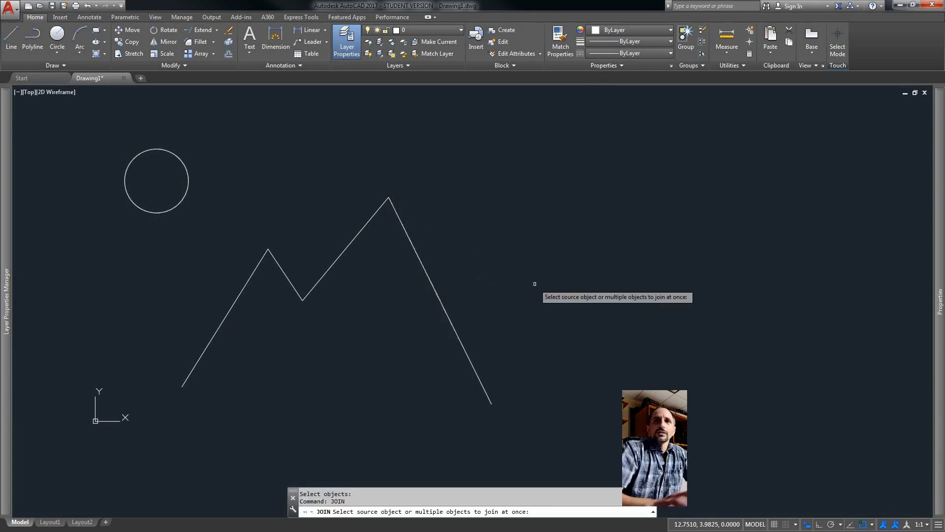
pyautogui.click(533, 305)
pyautogui.click(257, 228)
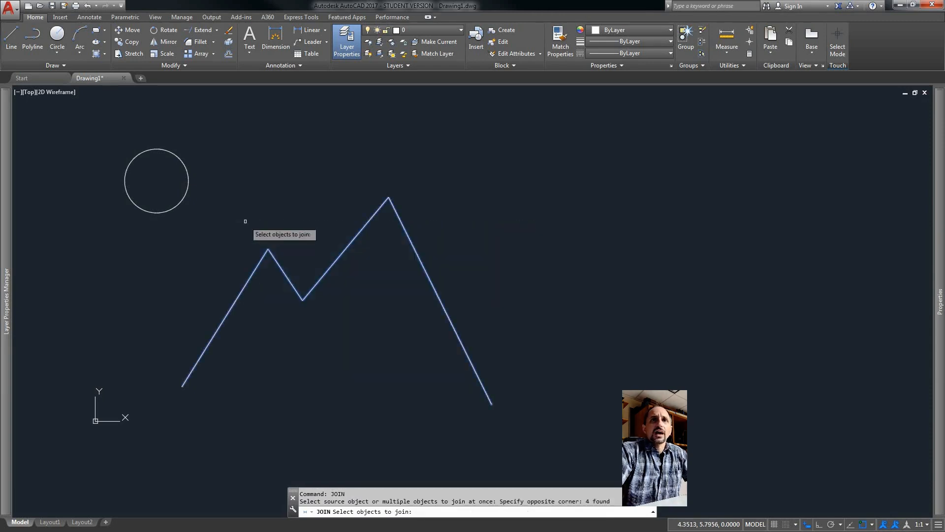
pyautogui.press('Return')
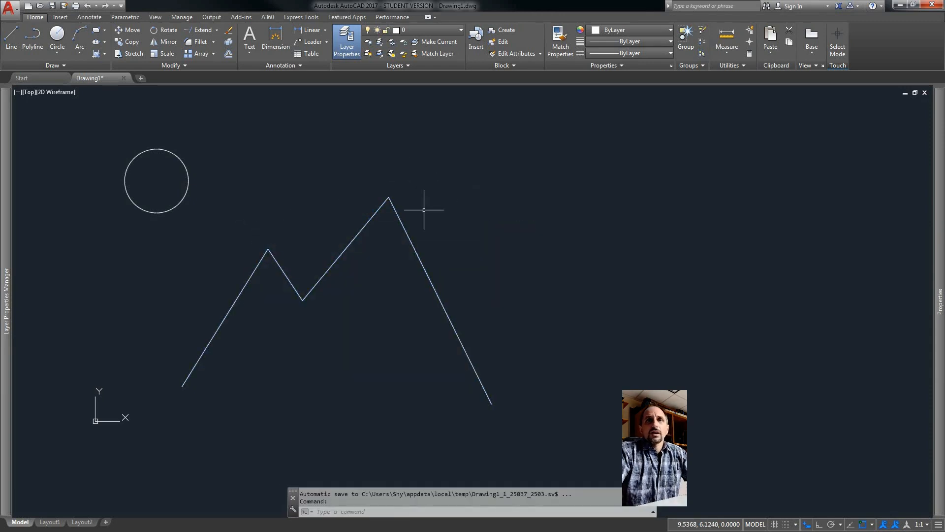
# Grip-stretch the polyline's tall peak upward and shift its long right segment up and right, placing the peak at about 8.96, 8.14.
pyautogui.click(401, 221)
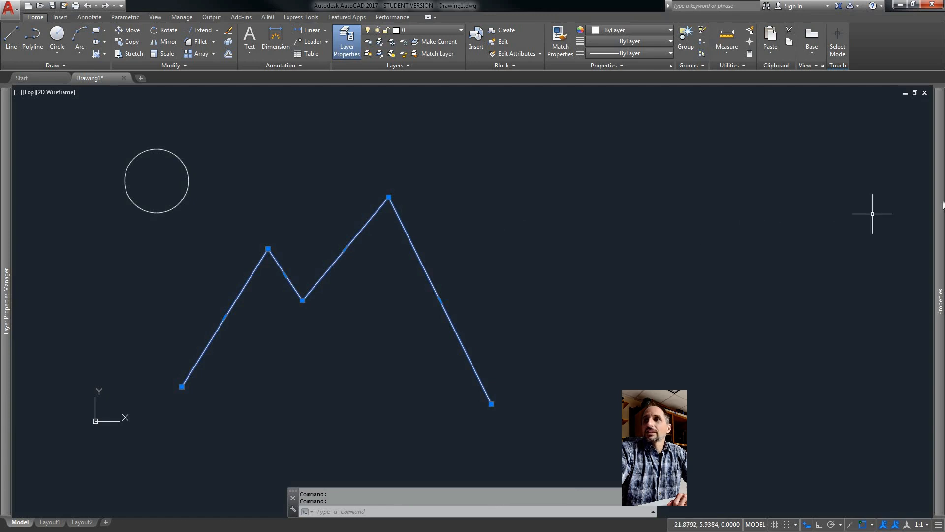
pyautogui.moveTo(939, 206)
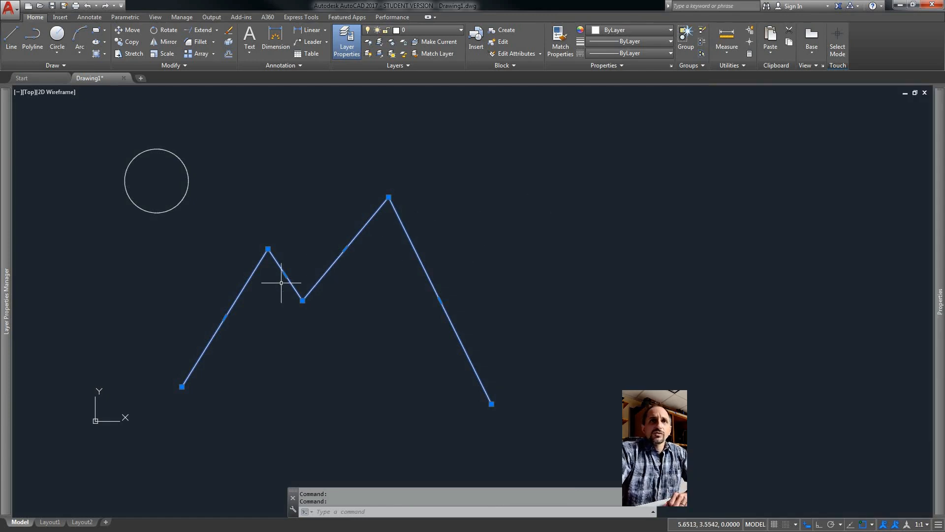
pyautogui.click(388, 197)
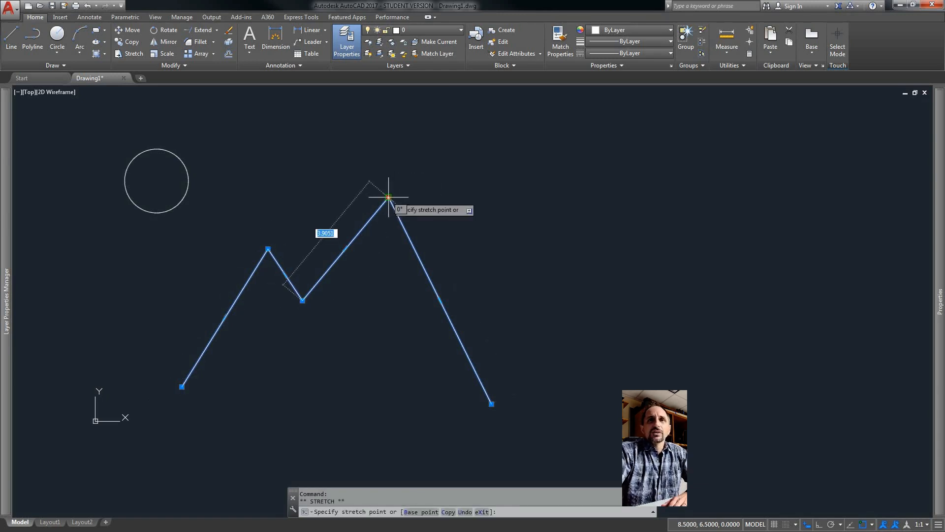
pyautogui.click(389, 164)
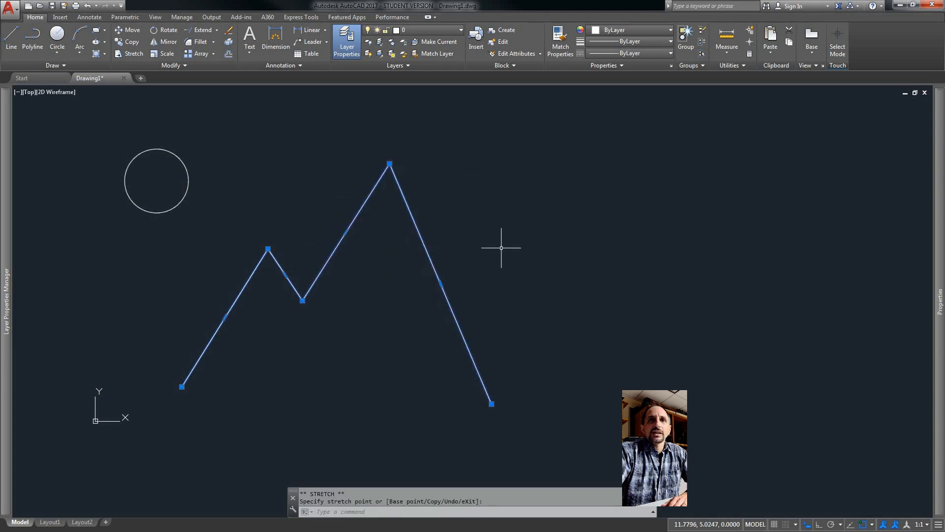
pyautogui.click(440, 284)
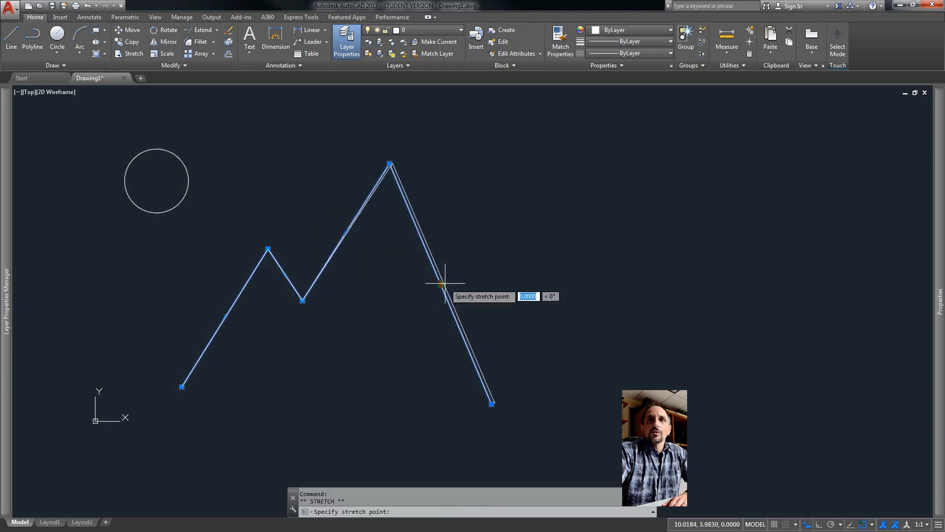
pyautogui.click(455, 261)
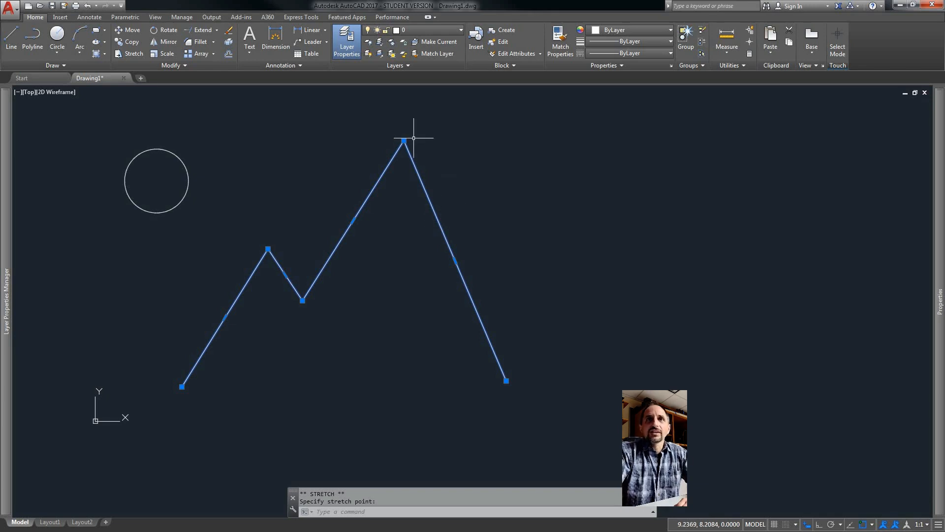
# Stretch the polyline's tallest vertex 1 unit at 90° using relative polar input and deselect the polyline.
pyautogui.moveTo(404, 141)
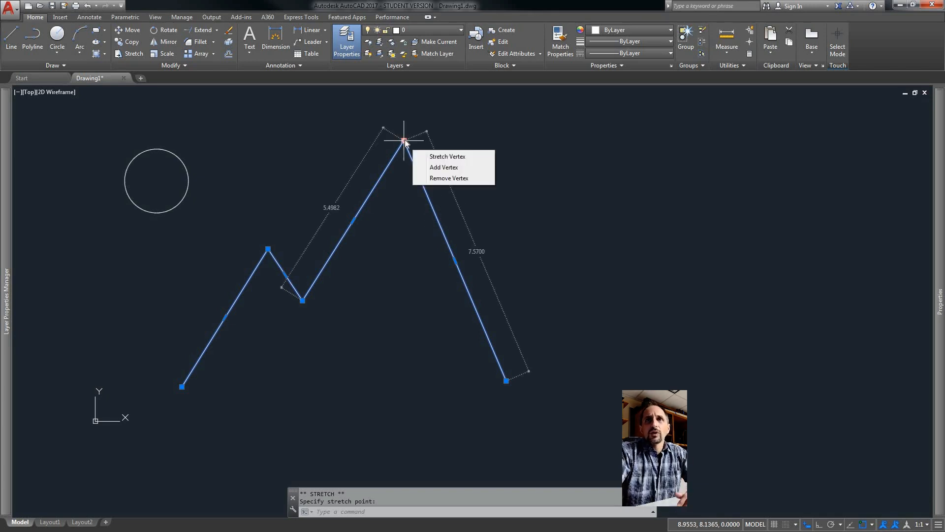
pyautogui.click(404, 141)
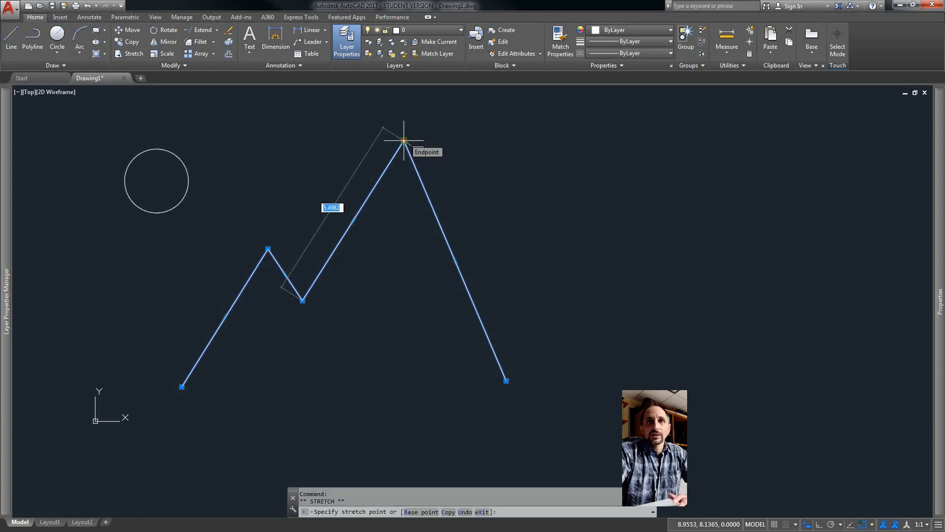
pyautogui.write('@1')
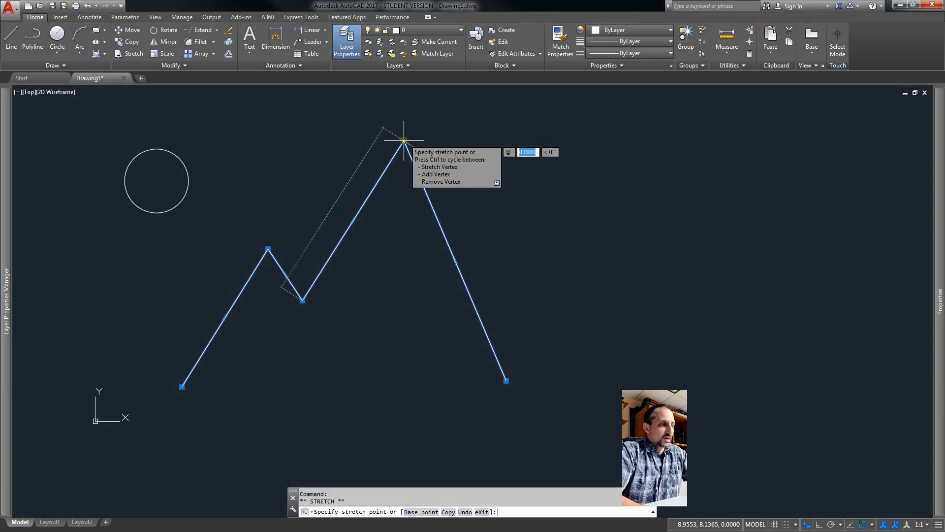
pyautogui.write('<90')
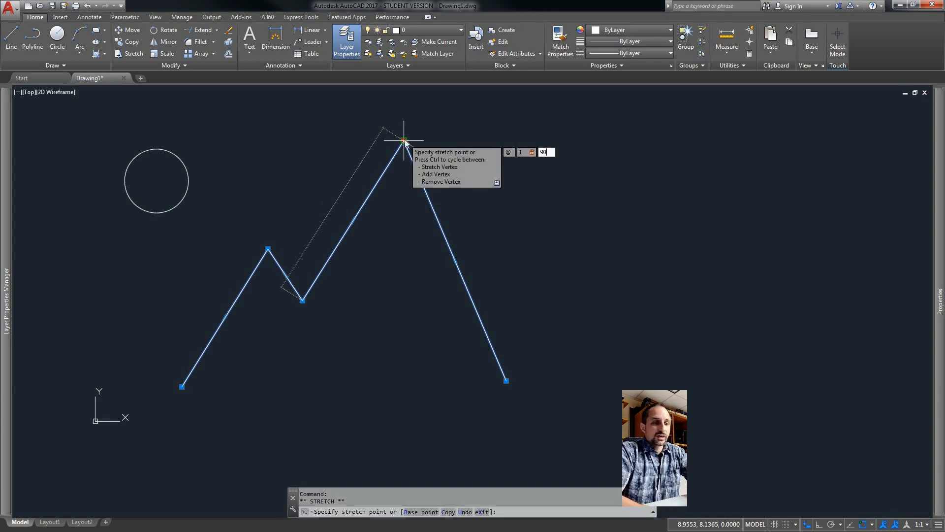
pyautogui.press('Return')
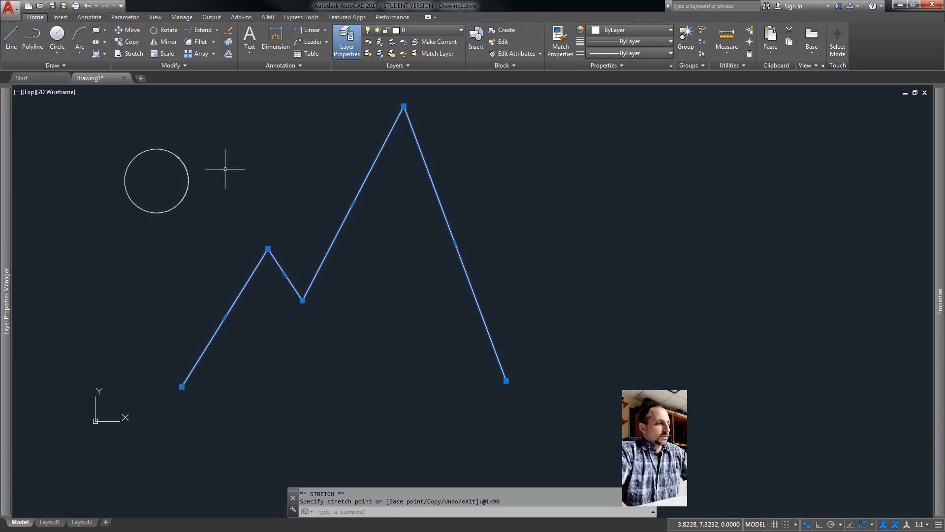
pyautogui.press('Escape')
# Using grips, enlarge the circle to a radius of about 1.47 and move its center to about 2.31, 7.61.
pyautogui.click(186, 193)
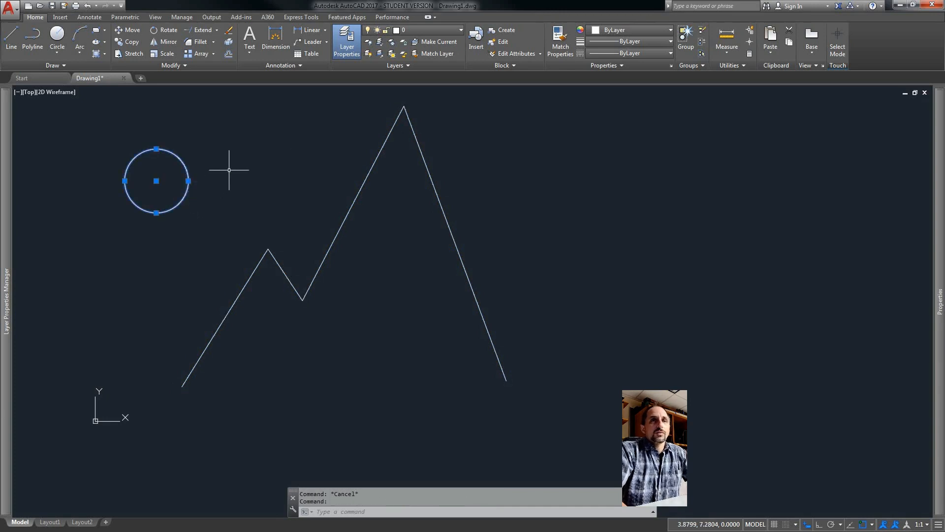
pyautogui.click(188, 180)
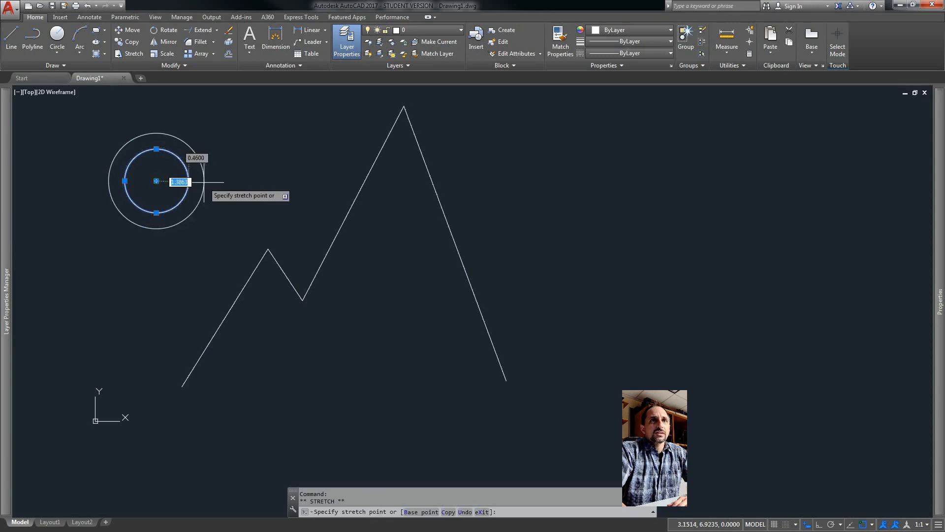
pyautogui.click(206, 181)
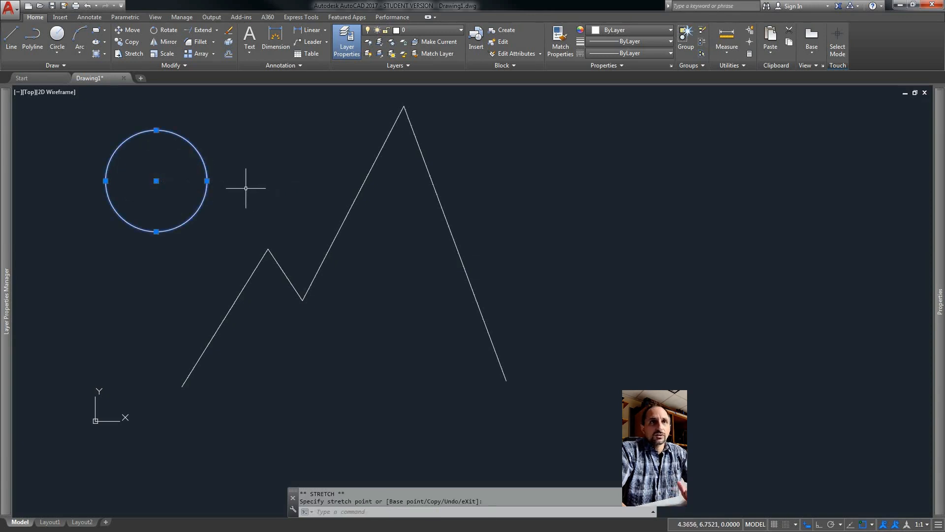
pyautogui.click(156, 181)
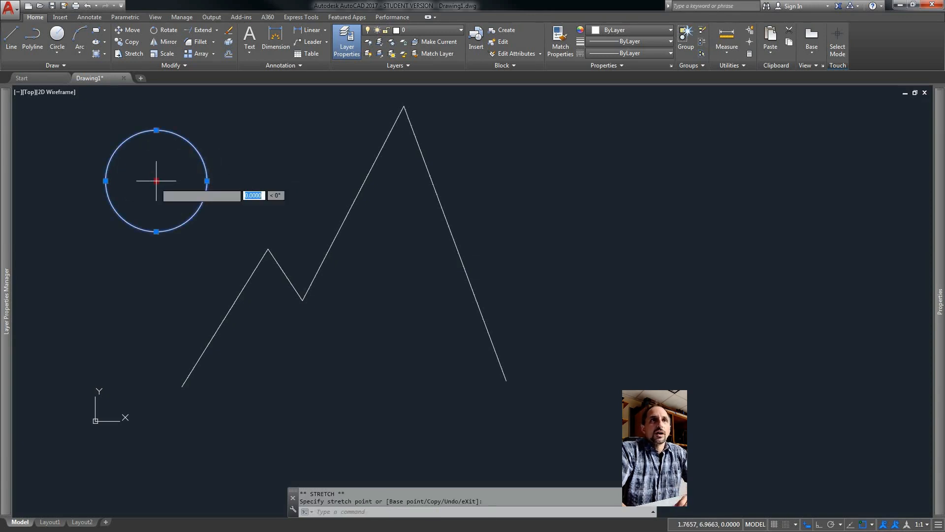
pyautogui.click(175, 159)
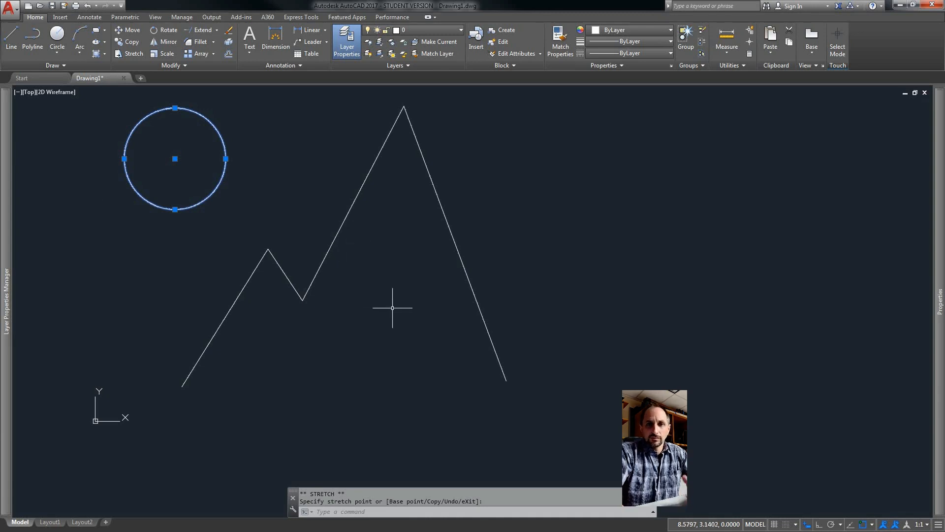
pyautogui.press('Escape')
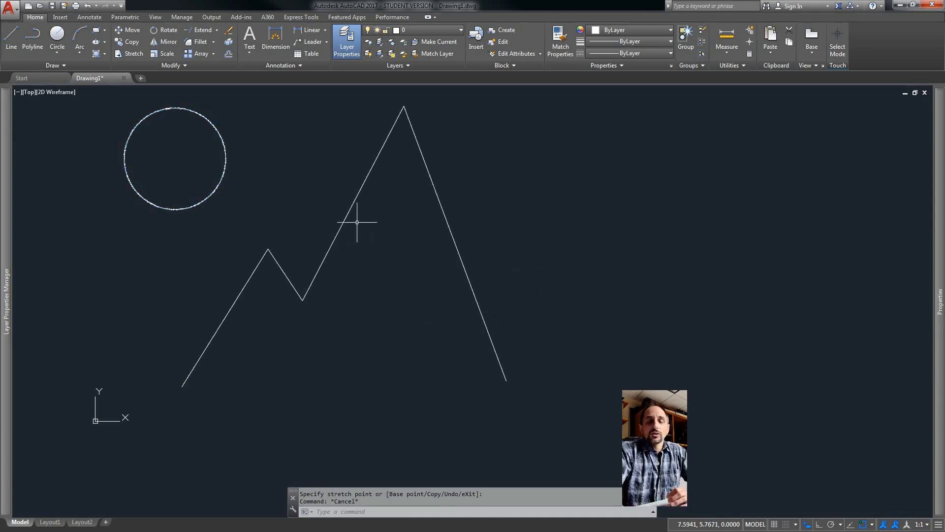
# Set the circle's diameter to 2.5 in its geometry properties.
pyautogui.click(213, 194)
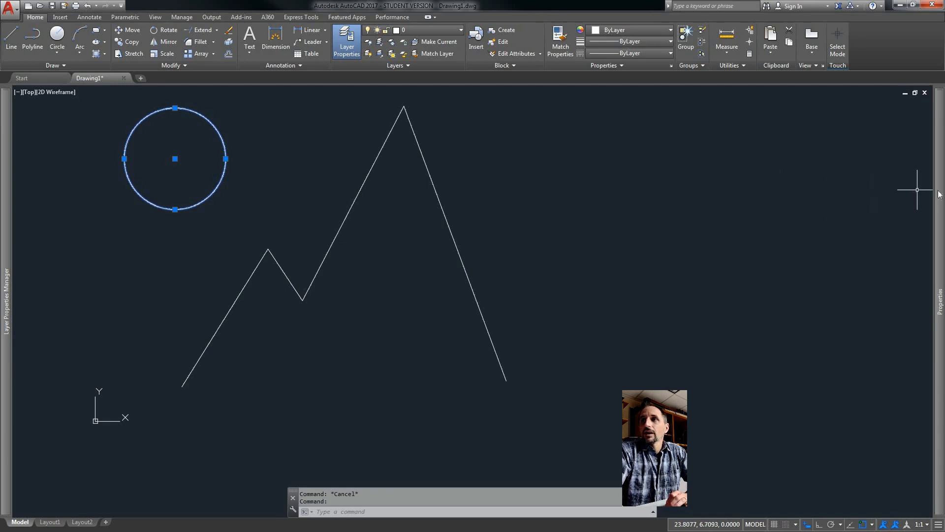
pyautogui.moveTo(939, 194)
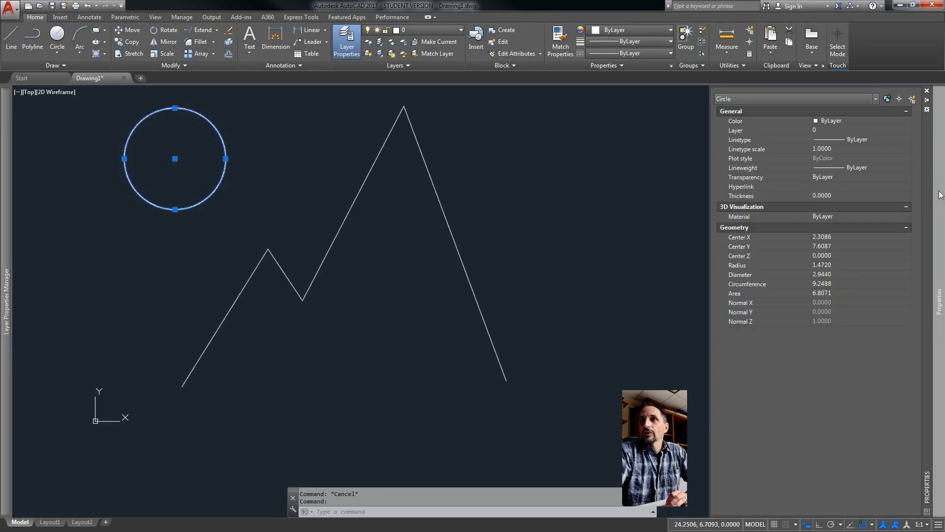
pyautogui.click(825, 274)
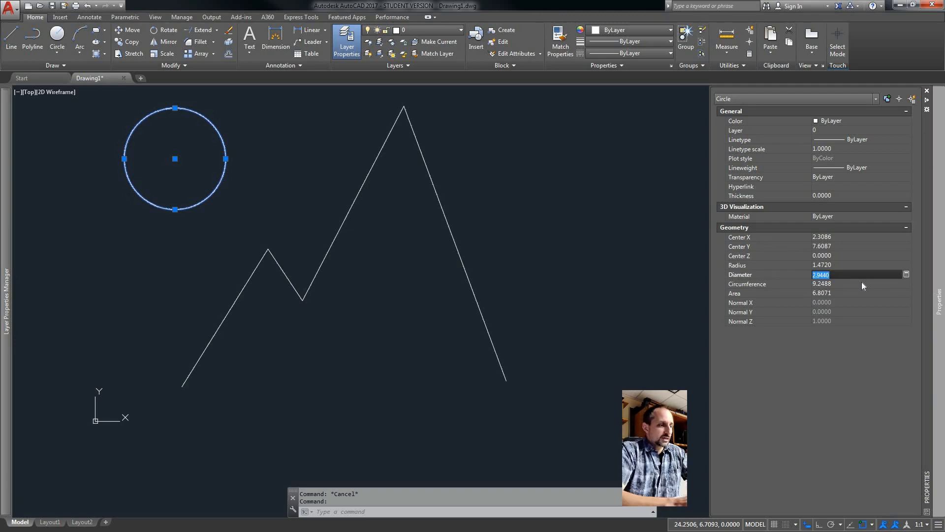
pyautogui.write('2.5')
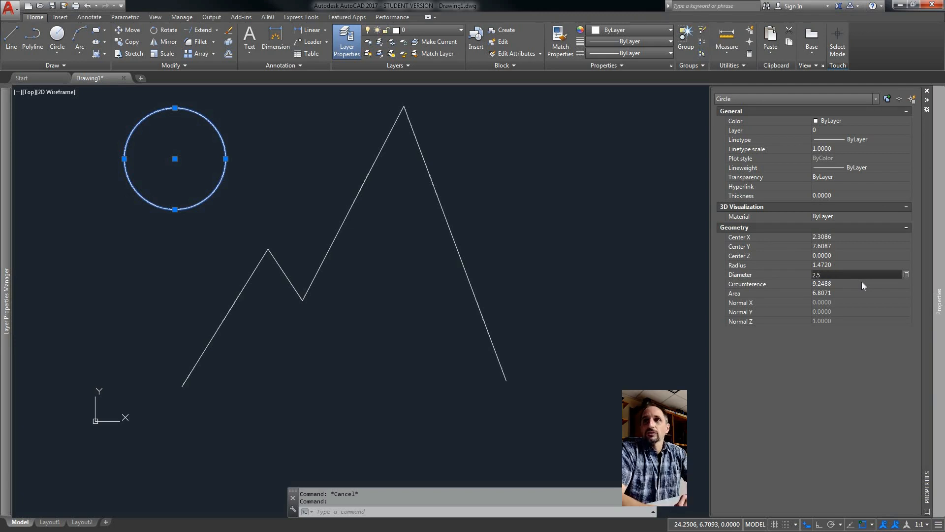
pyautogui.press('Return')
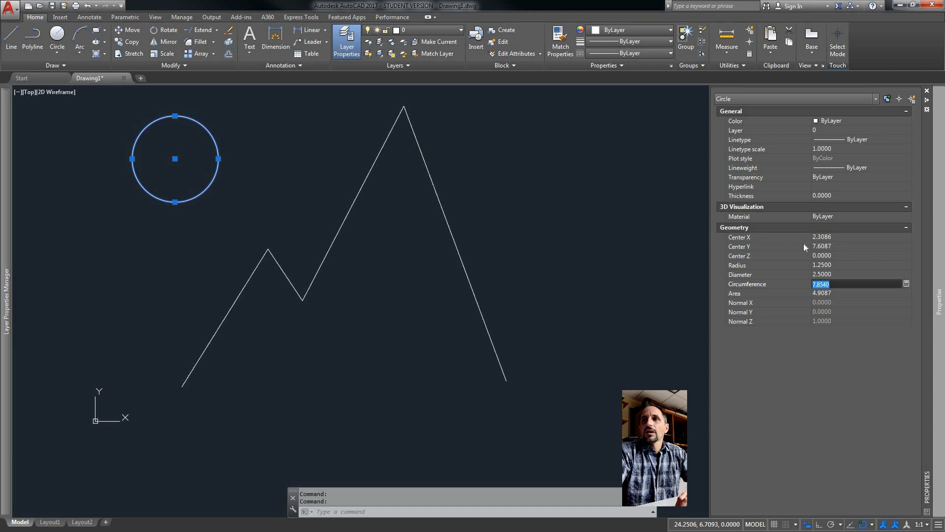
# Set the circle's center Y coordinate to 6.5, close the Properties palette and deselect the circle.
pyautogui.click(841, 245)
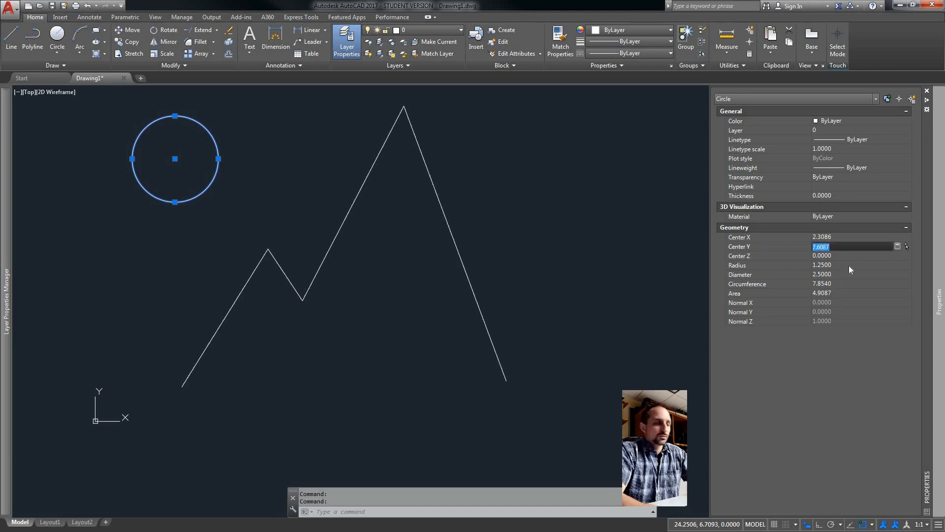
pyautogui.write('6')
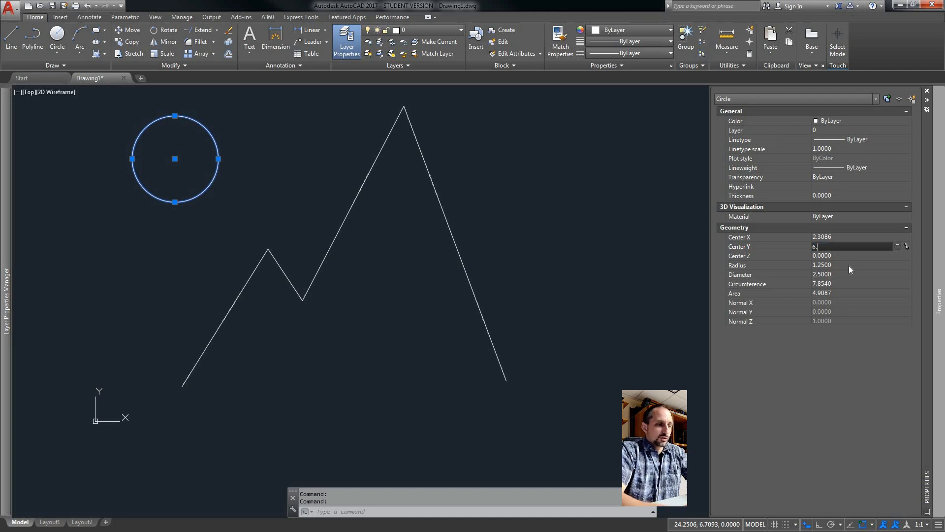
pyautogui.write('.5')
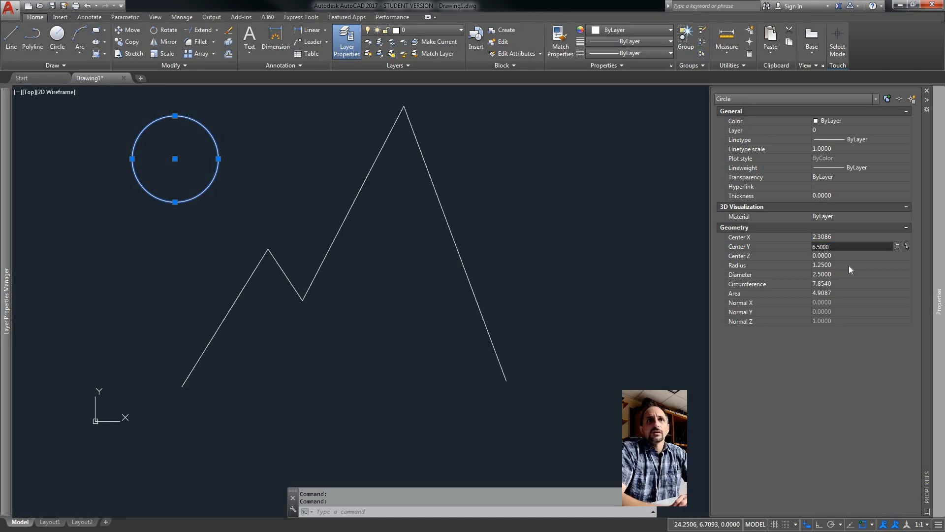
pyautogui.press('Tab')
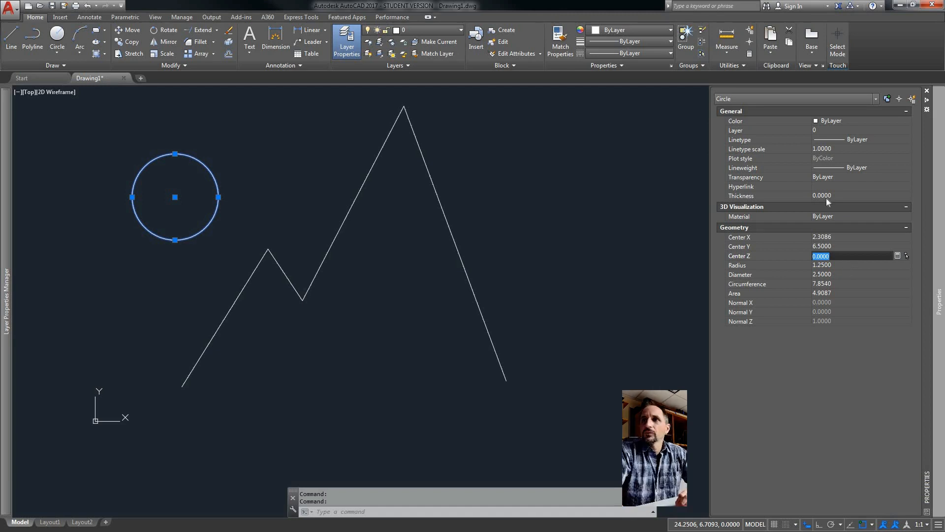
pyautogui.hotkey('ctrl', '1')
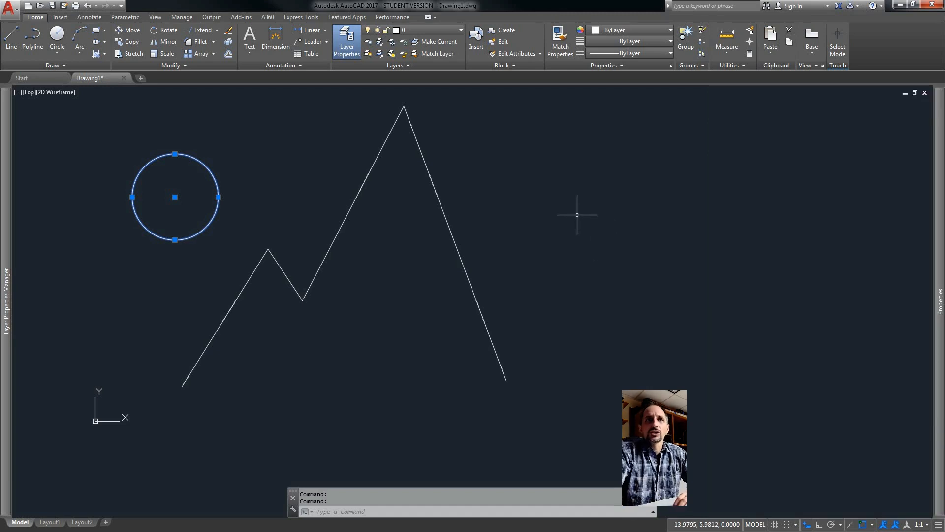
pyautogui.press('Escape')
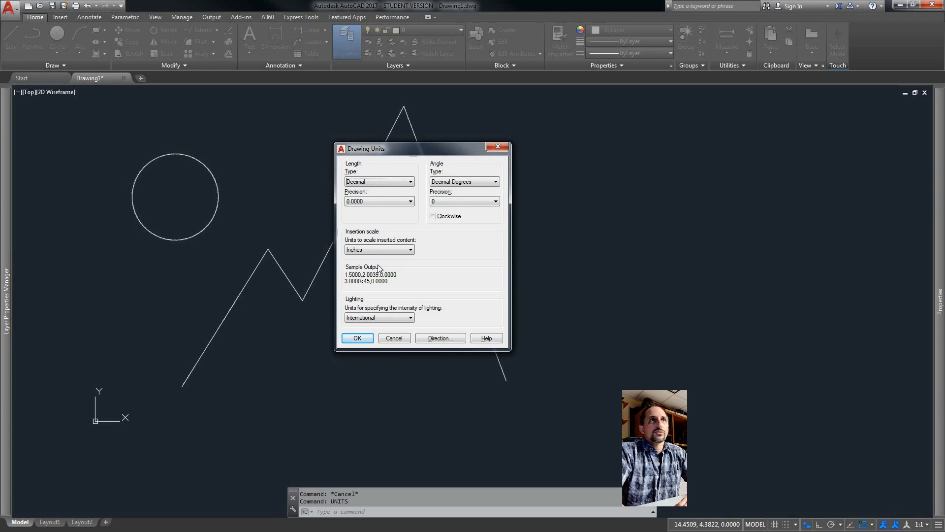
# Examine the insertion scale units and length type formats in the Drawing Units settings, leaving them without applying changes.
pyautogui.click(402, 337)
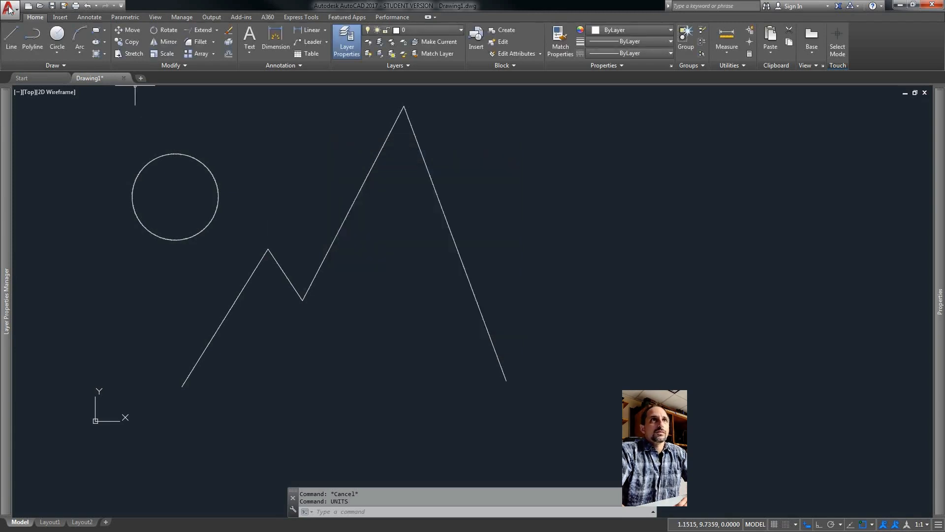
pyautogui.click(13, 12)
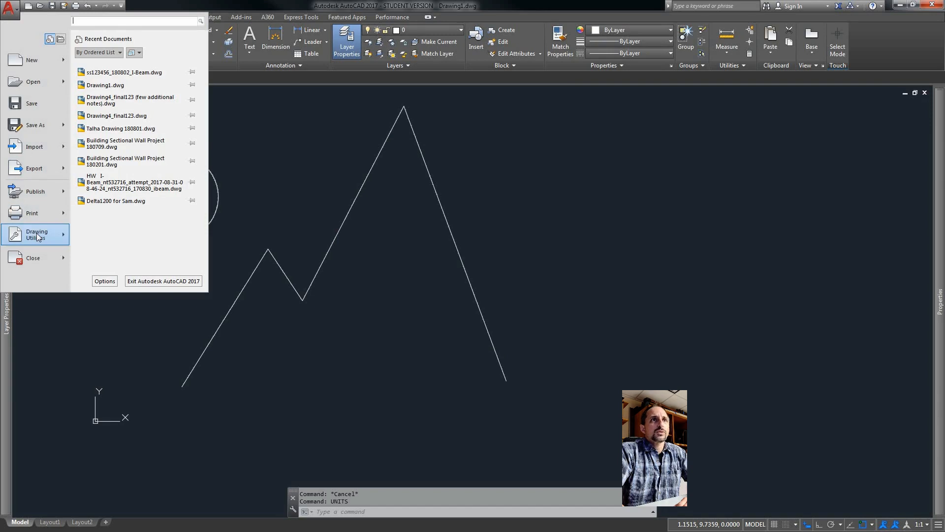
pyautogui.moveTo(37, 237)
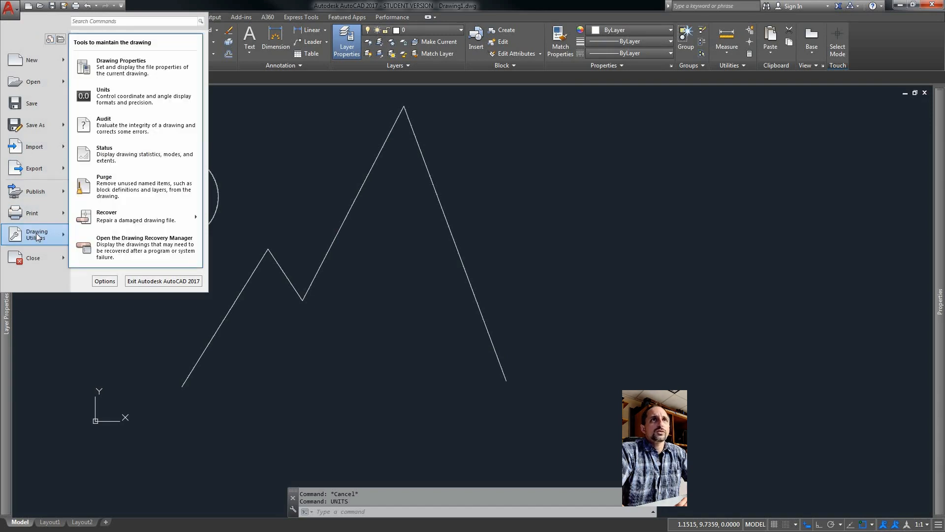
pyautogui.click(125, 96)
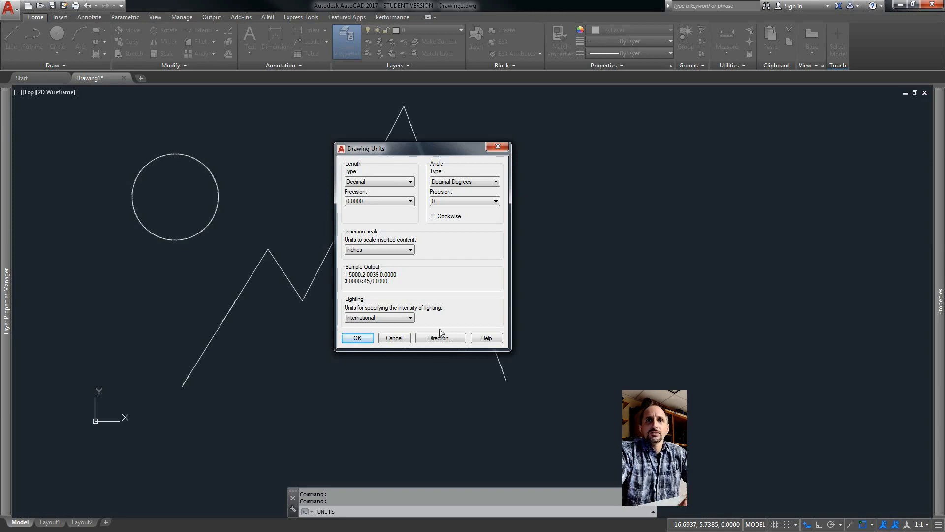
pyautogui.click(410, 250)
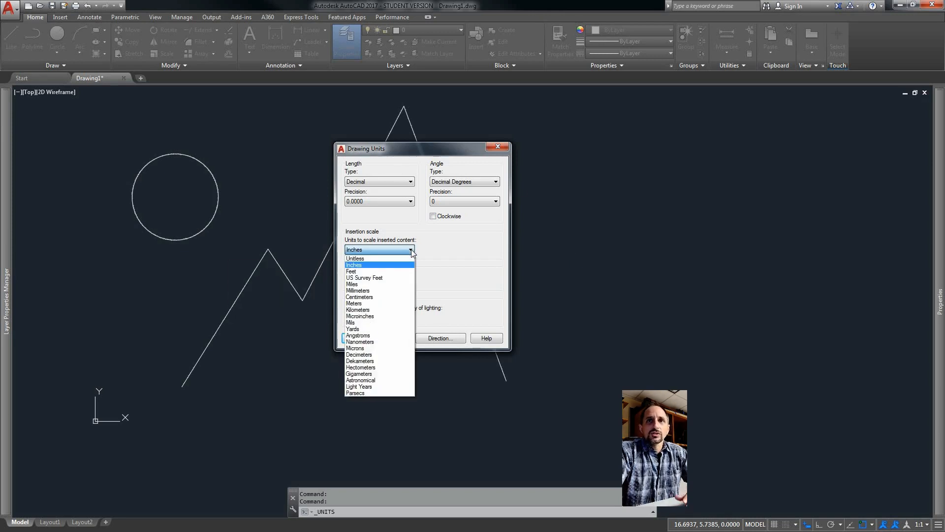
pyautogui.click(457, 247)
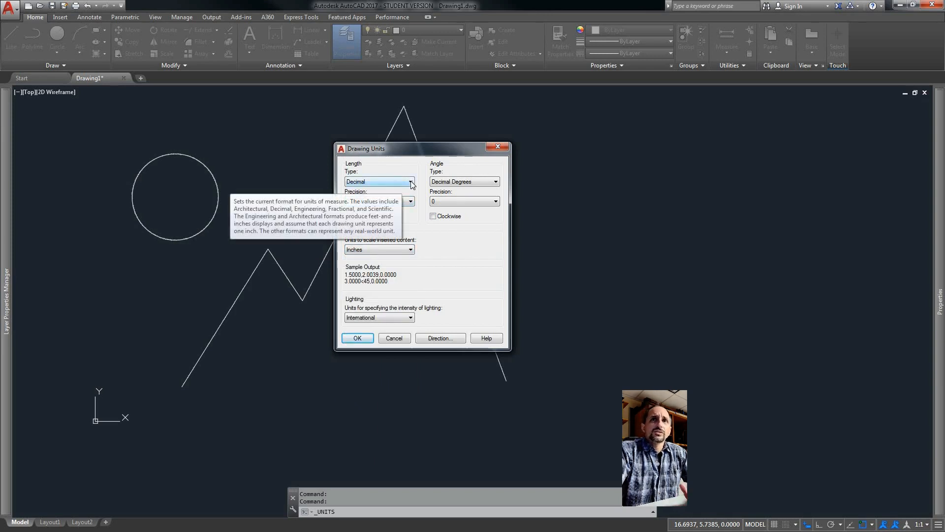
pyautogui.click(411, 182)
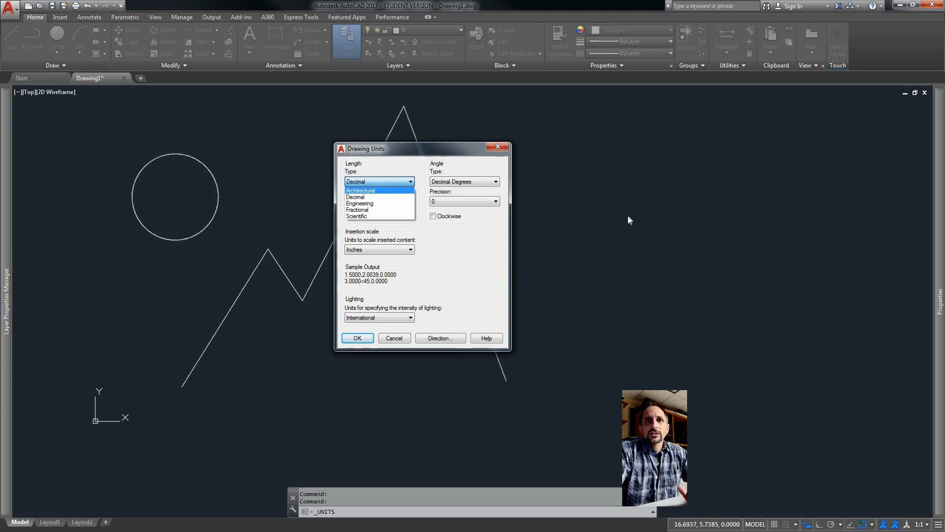
pyautogui.click(475, 247)
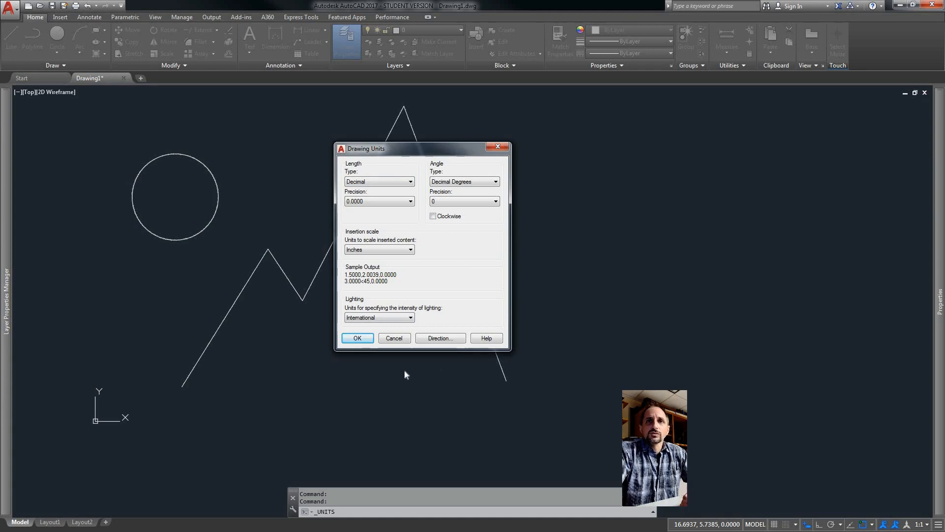
pyautogui.click(393, 338)
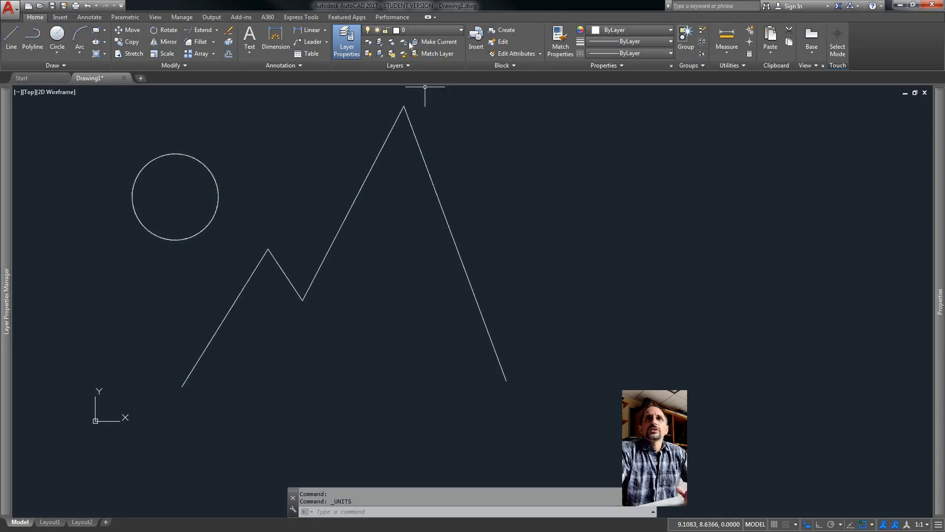
# Draw a freehand, nearly horizontal line about 12 units long below the polyline on the Incorrect layer.
pyautogui.click(413, 29)
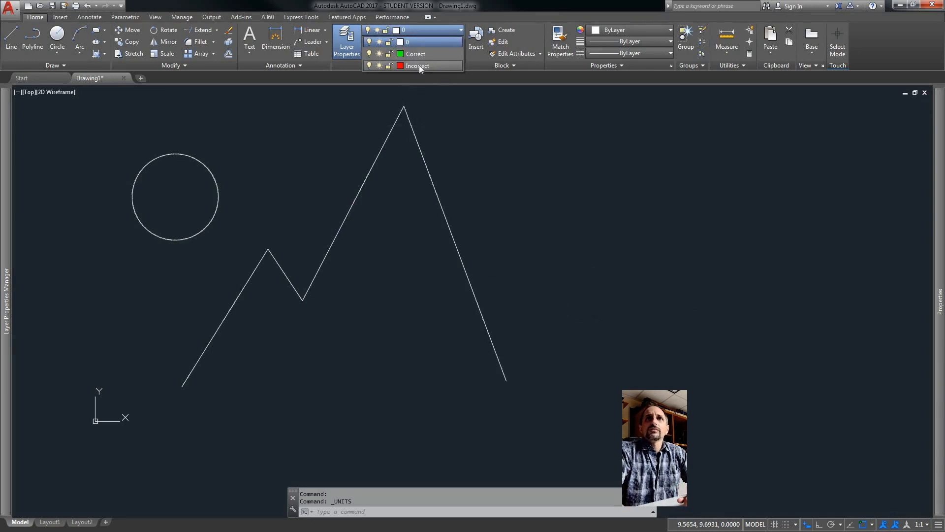
pyautogui.click(418, 65)
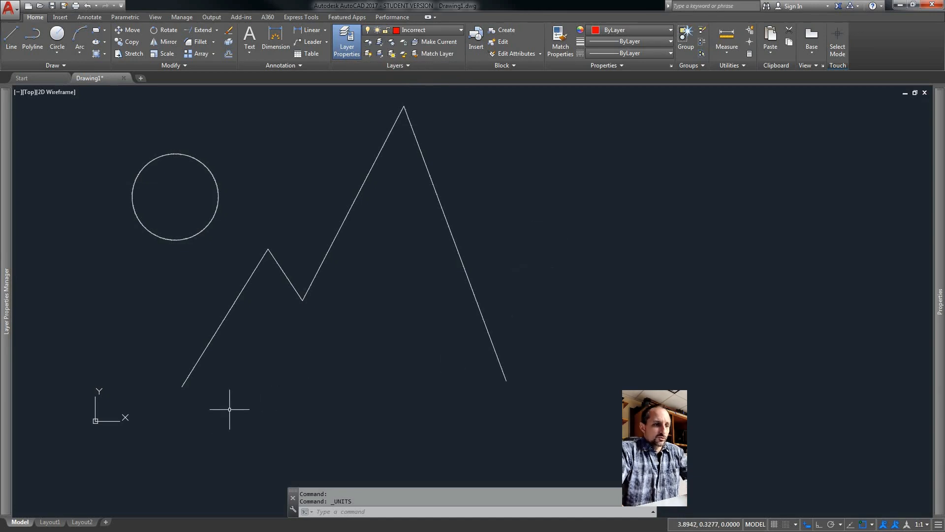
pyautogui.write('l')
pyautogui.press('Return')
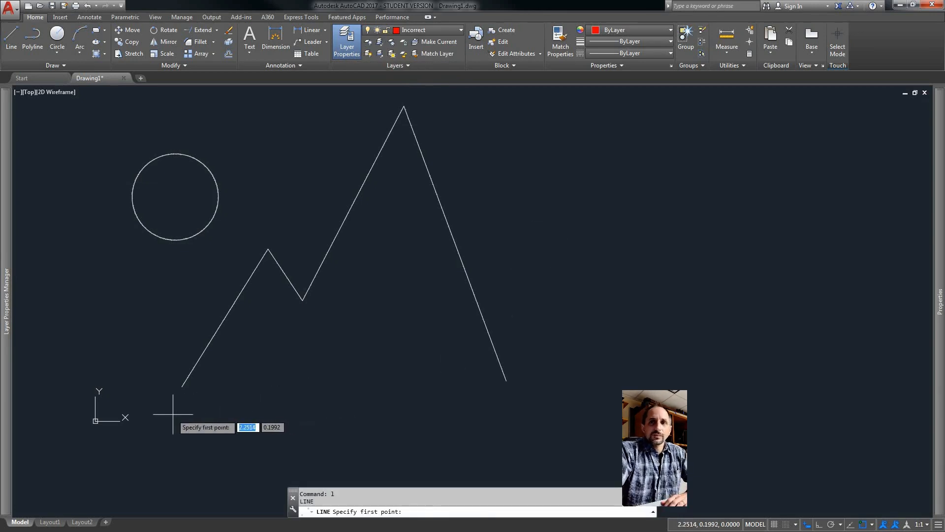
pyautogui.click(167, 413)
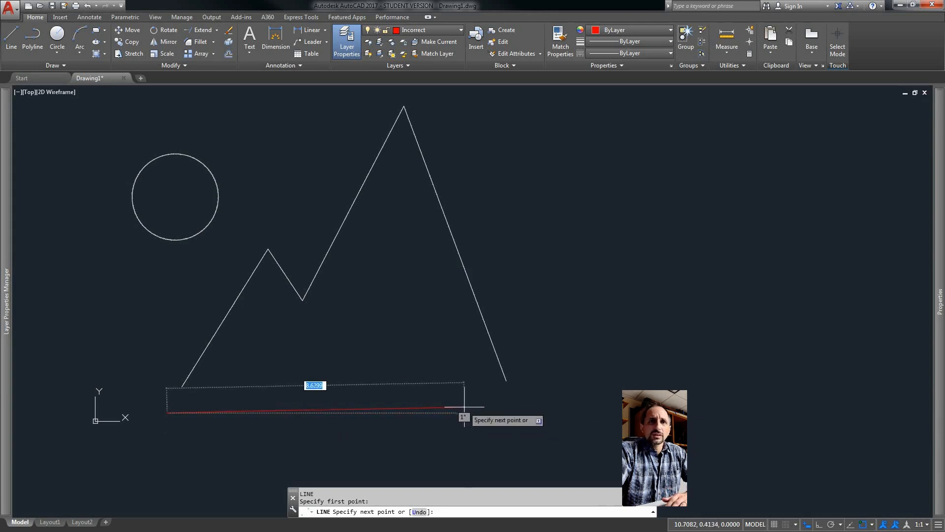
pyautogui.click(581, 413)
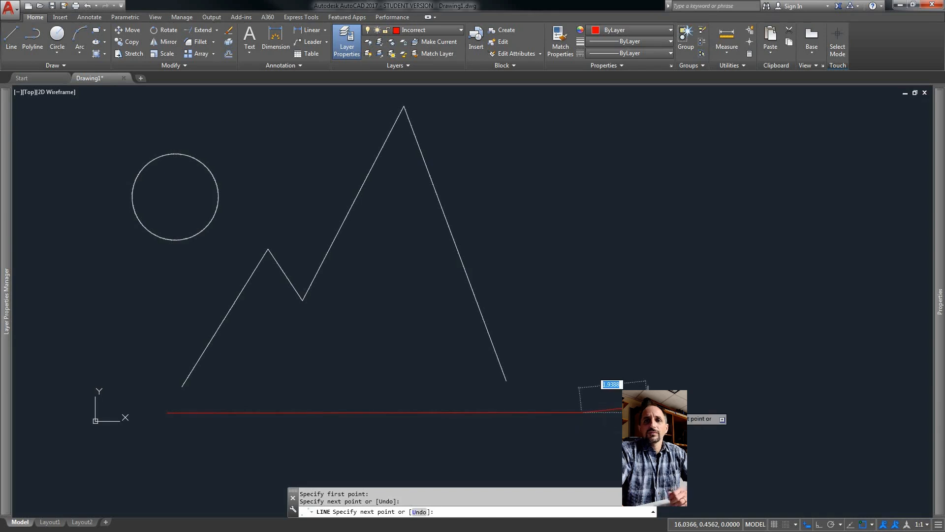
pyautogui.rightClick(666, 393)
pyautogui.click(680, 398)
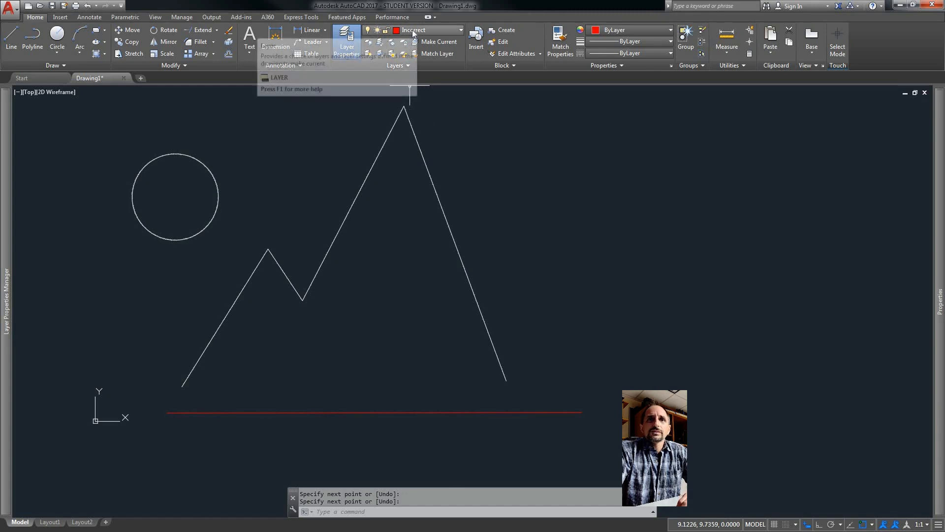
# Make the Correct layer current, inspect the red line's properties and deselect it.
pyautogui.click(444, 30)
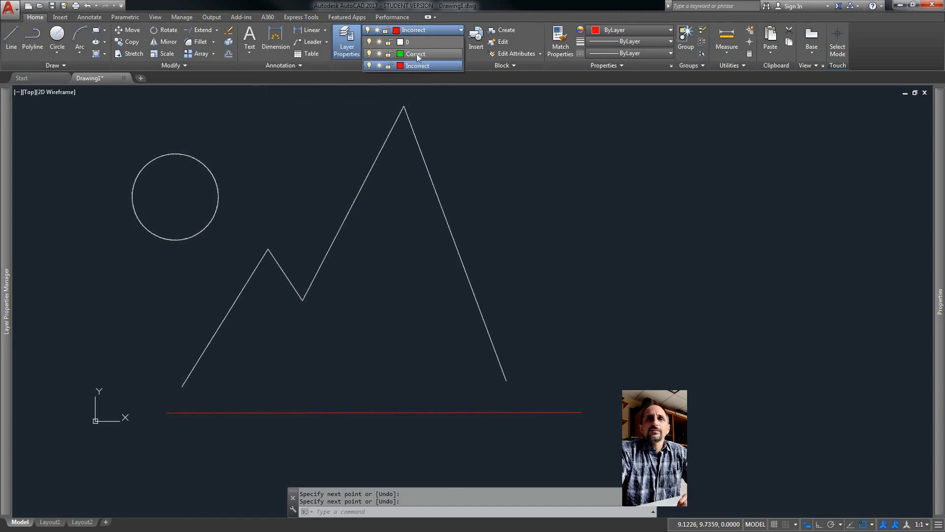
pyautogui.click(417, 54)
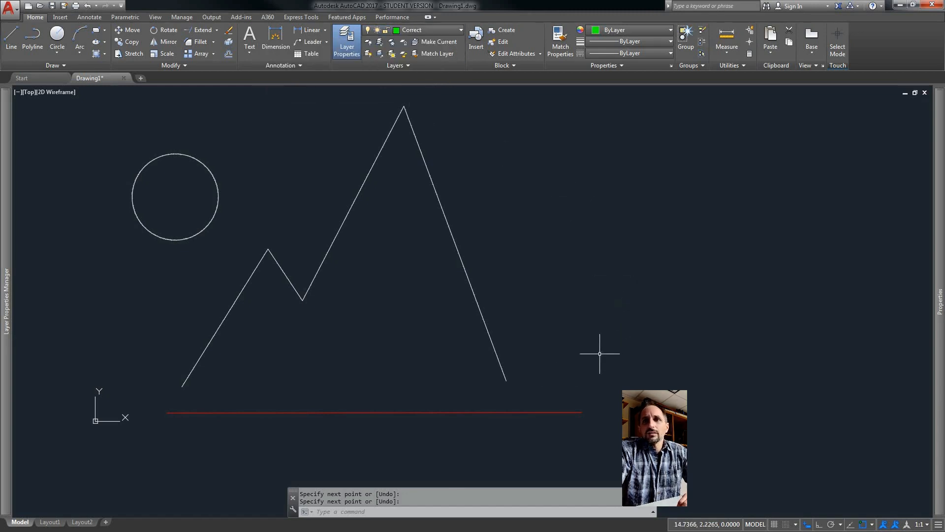
pyautogui.click(479, 413)
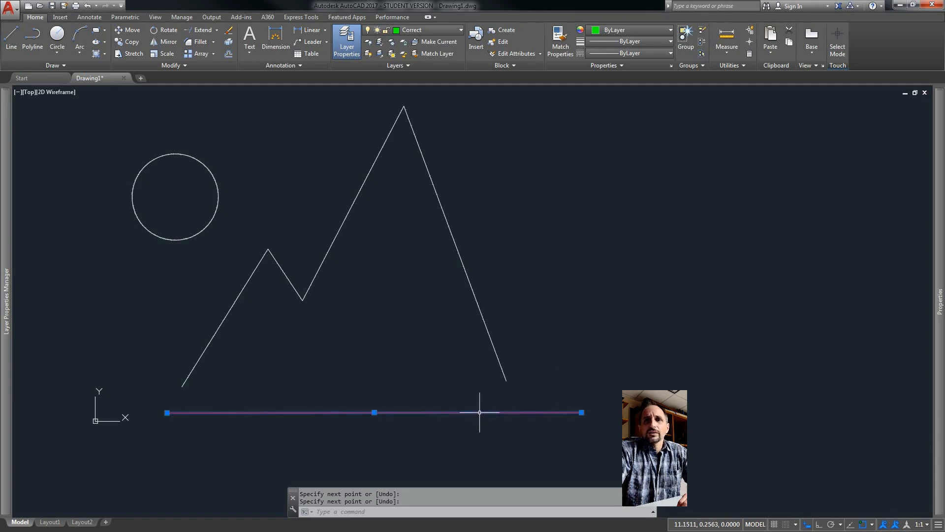
pyautogui.moveTo(944, 306)
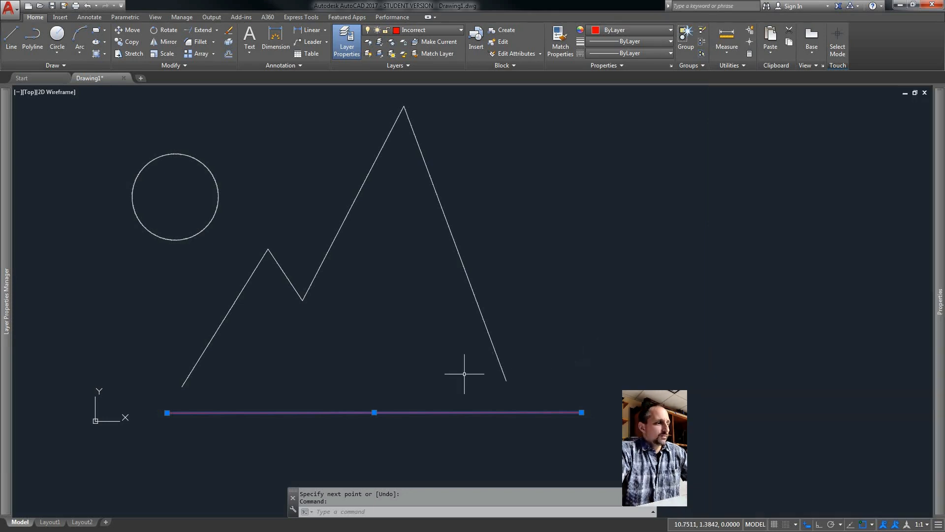
pyautogui.press('Escape')
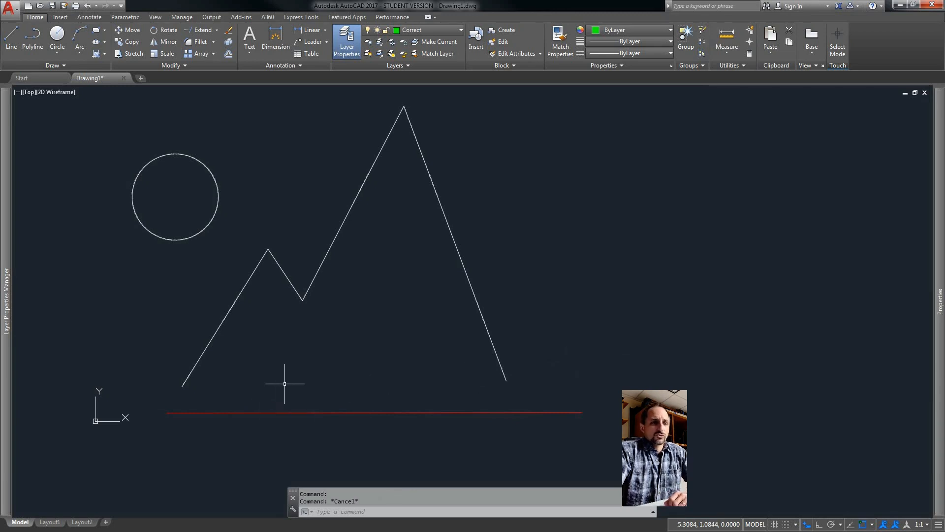
pyautogui.write('l')
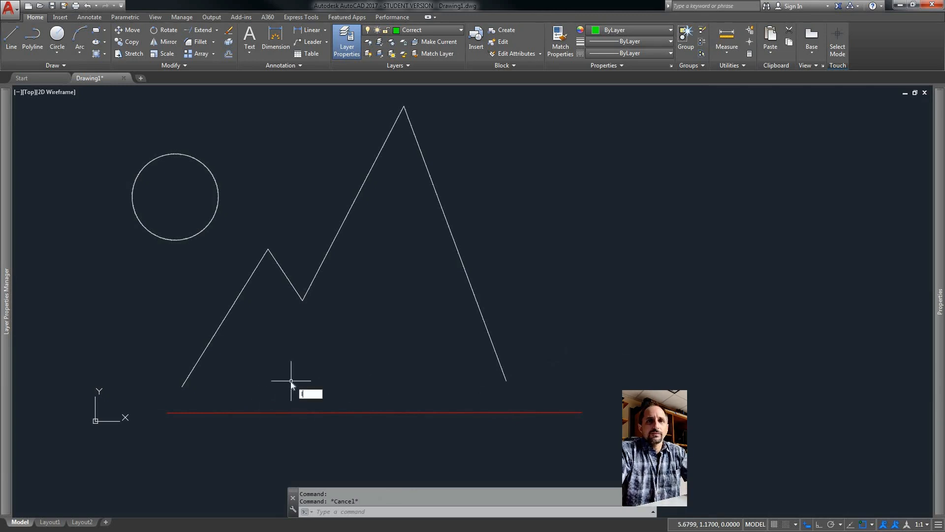
pyautogui.press('Return')
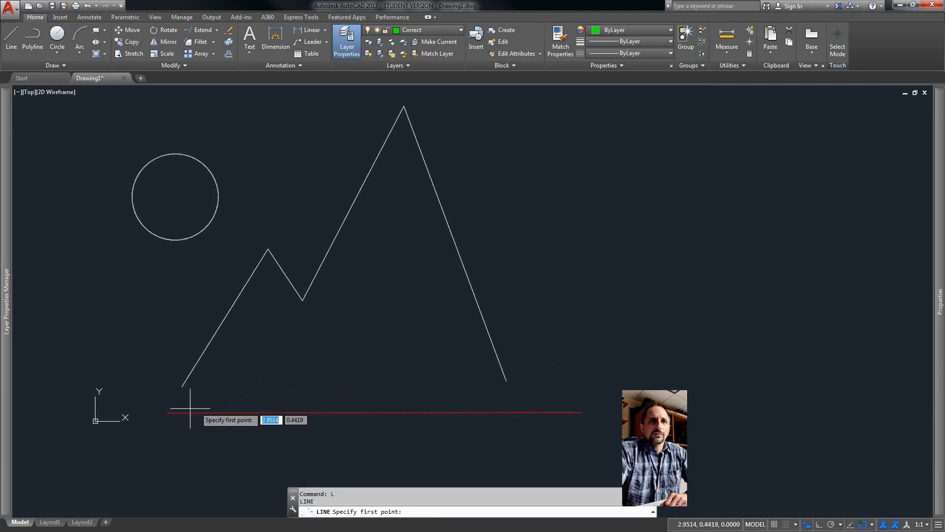
pyautogui.click(168, 412)
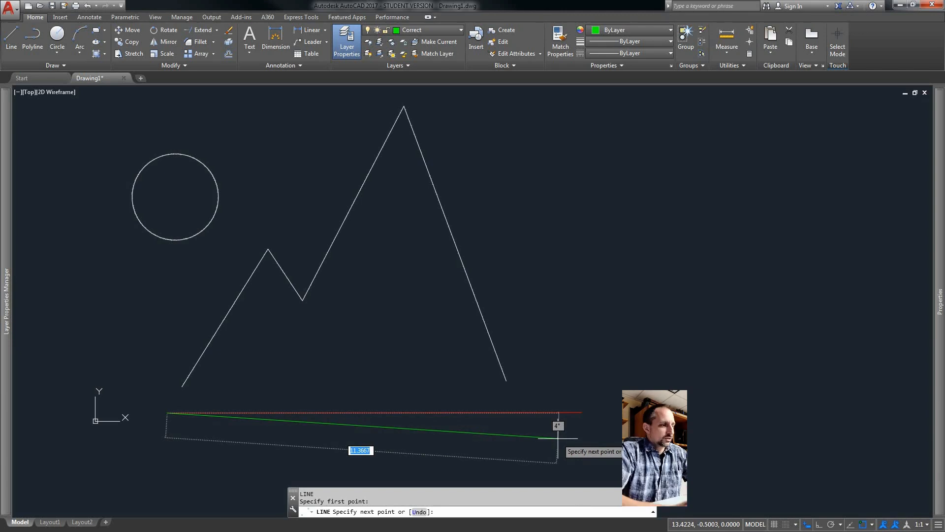
pyautogui.write('12')
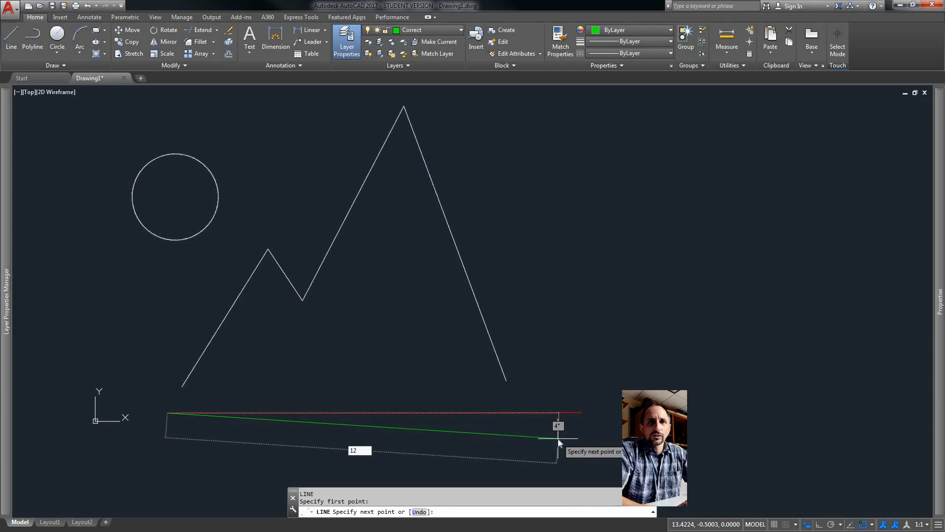
pyautogui.press('Return')
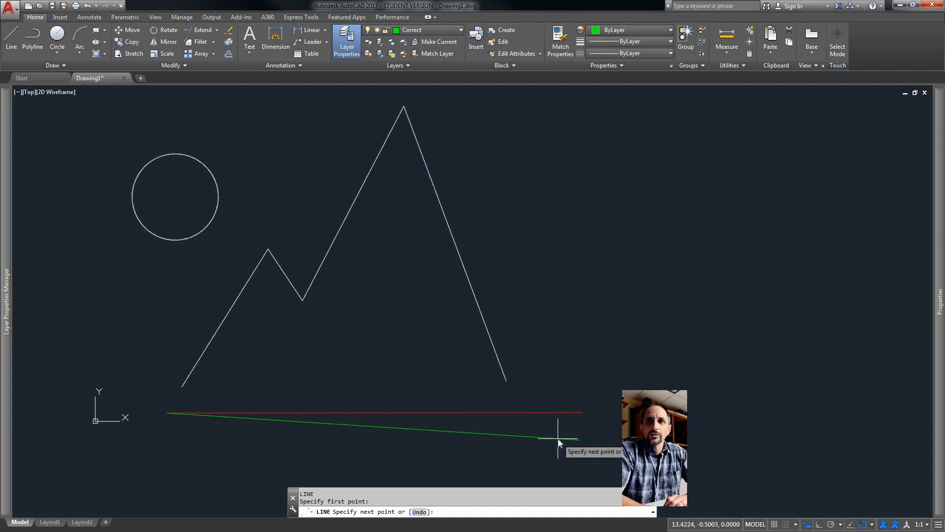
pyautogui.write('@12<0')
pyautogui.press('Return')
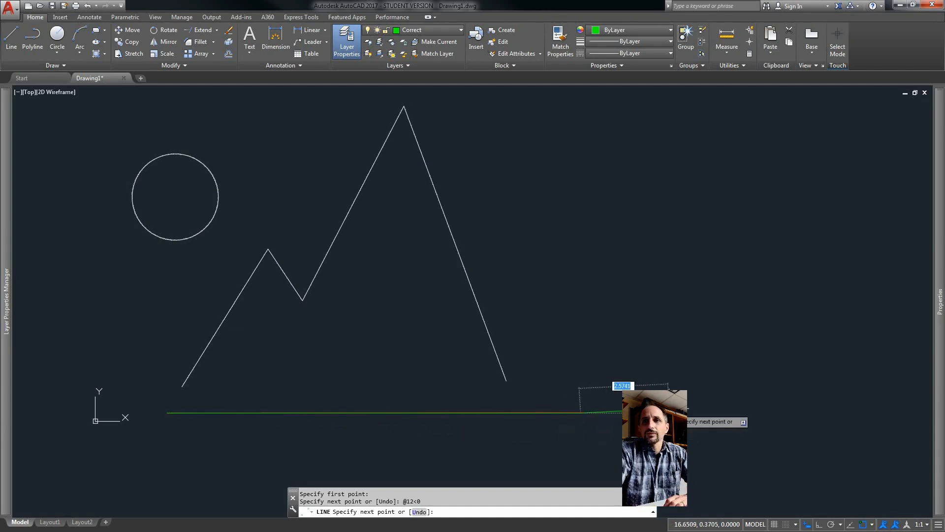
pyautogui.rightClick(668, 412)
pyautogui.click(690, 415)
pyautogui.scroll(2, 572, 412)
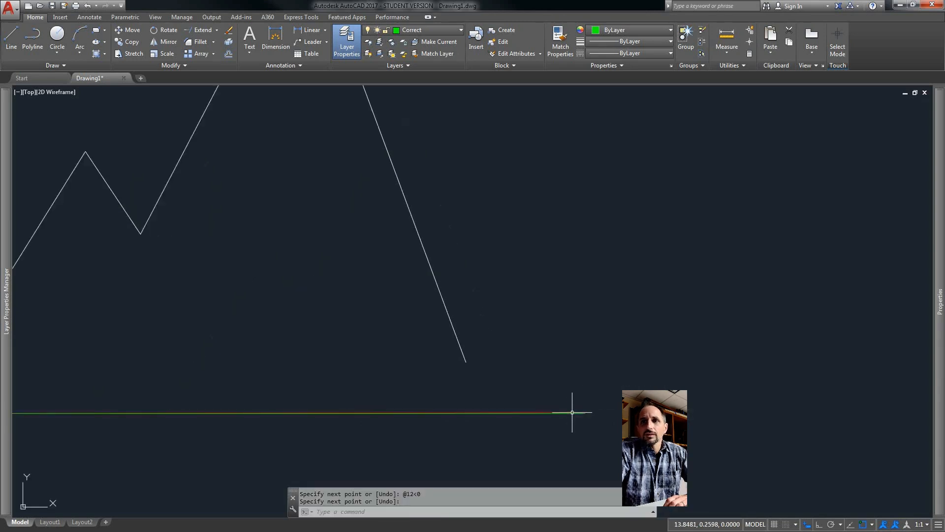
pyautogui.scroll(5, 572, 412)
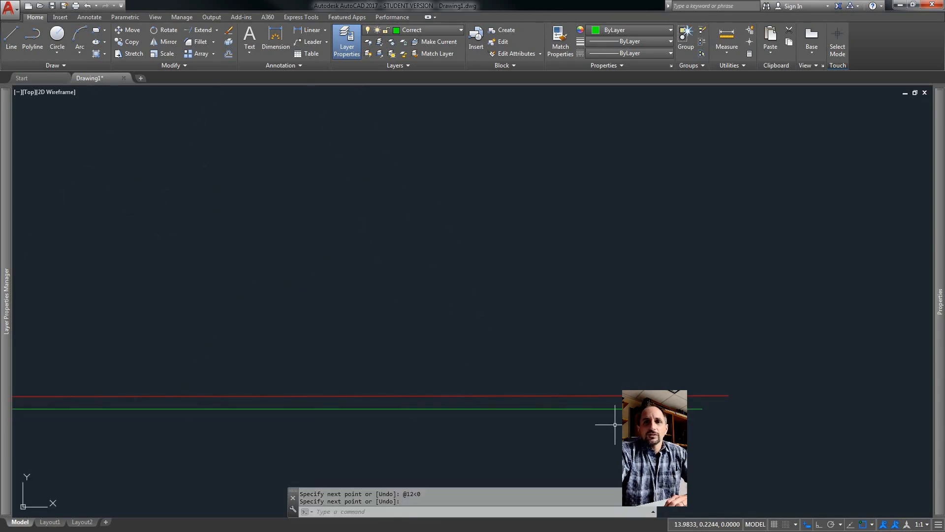
pyautogui.scroll(-4, 615, 425)
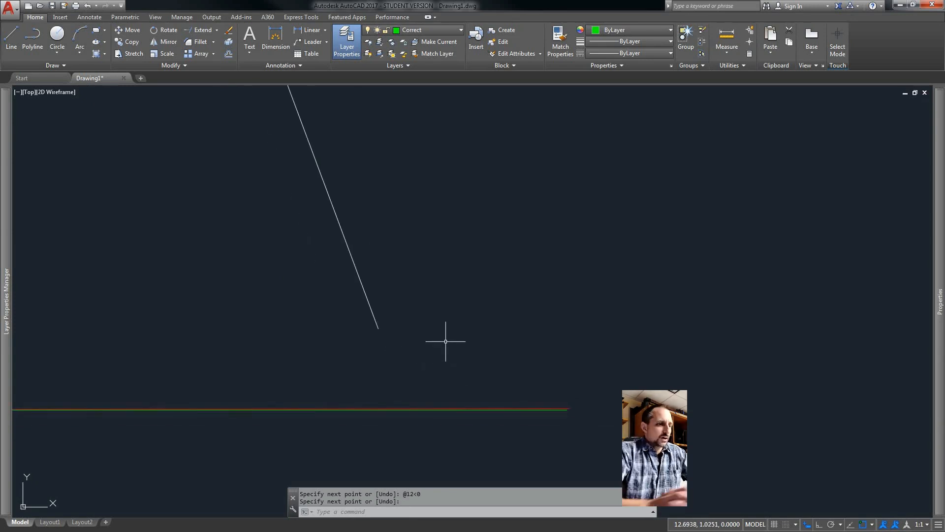
# Set the angle precision to 0.0000 in the Drawing Units settings and apply the change.
pyautogui.write('unit')
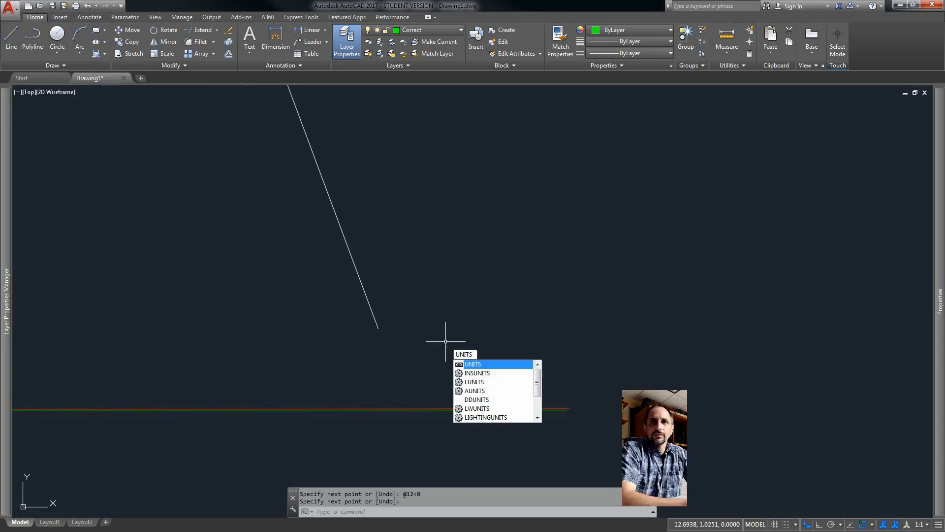
pyautogui.press('Return')
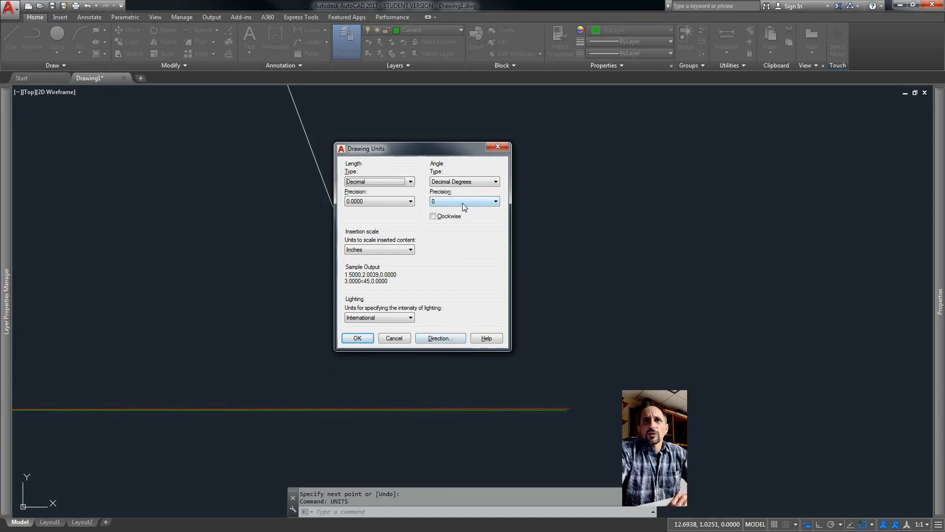
pyautogui.click(496, 202)
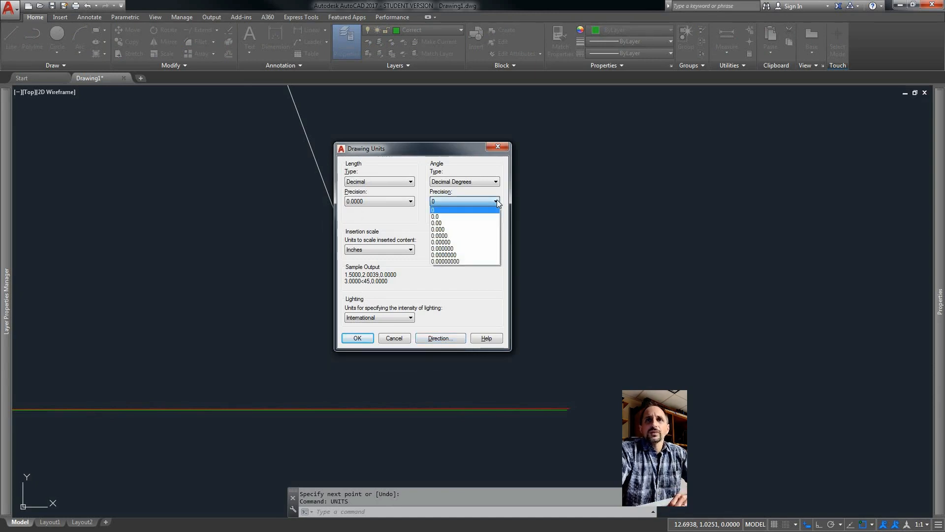
pyautogui.click(453, 236)
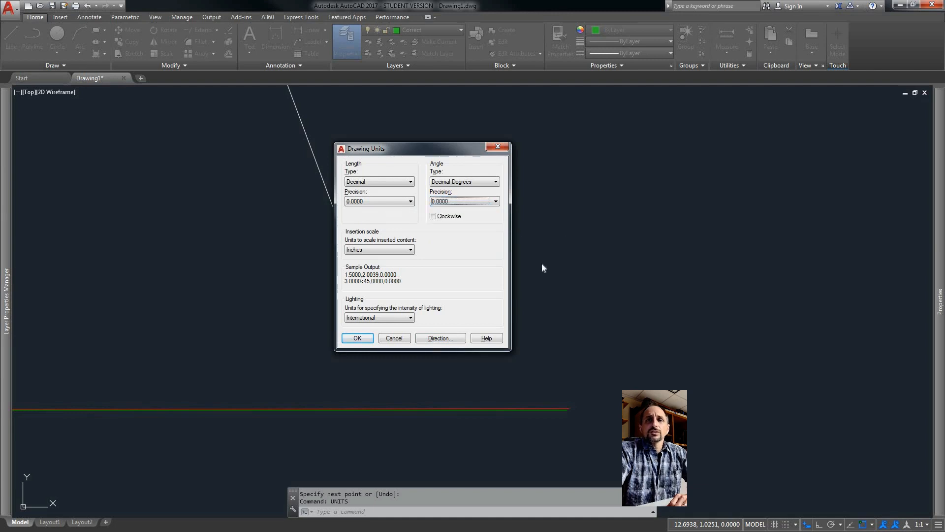
pyautogui.click(358, 339)
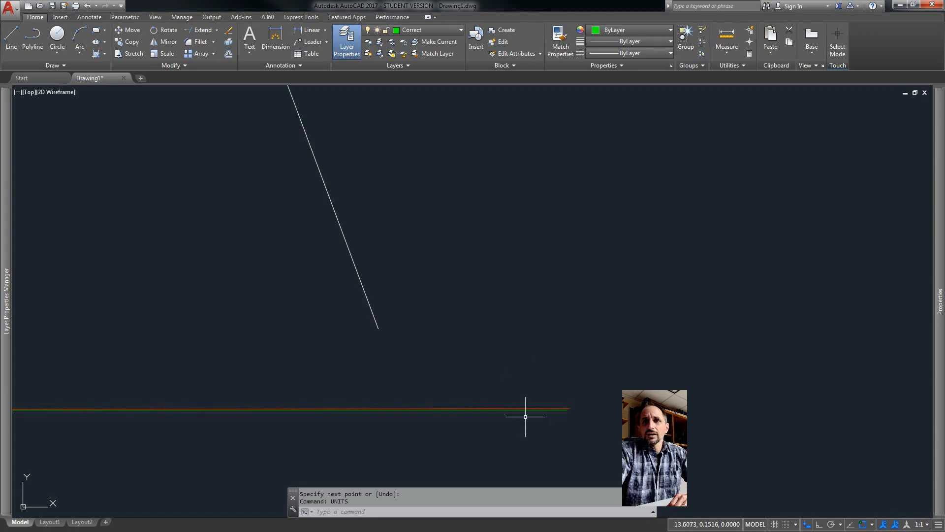
# Inspect the properties of the red line on the Incorrect layer, then deselect it.
pyautogui.scroll(3, 525, 417)
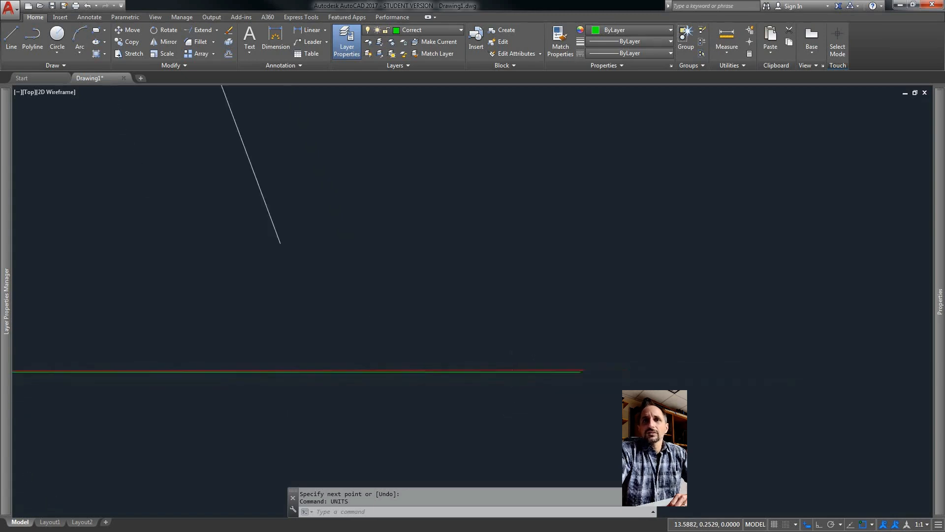
pyautogui.scroll(-6, 468, 372)
pyautogui.scroll(4, 401, 363)
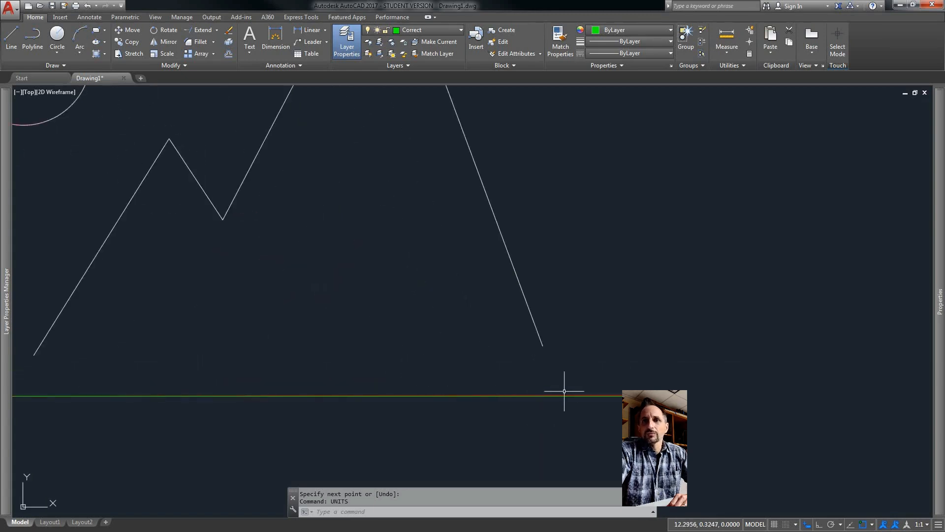
pyautogui.scroll(5, 564, 391)
pyautogui.click(583, 408)
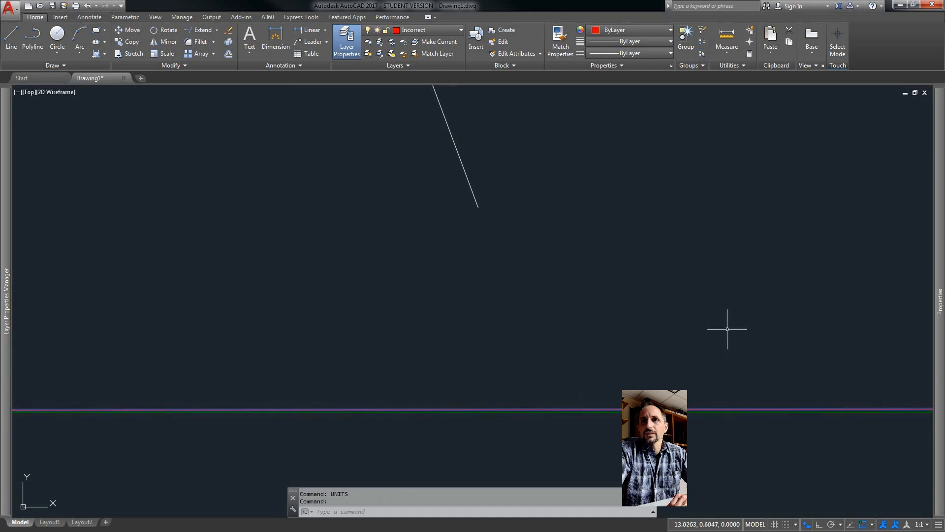
pyautogui.moveTo(939, 286)
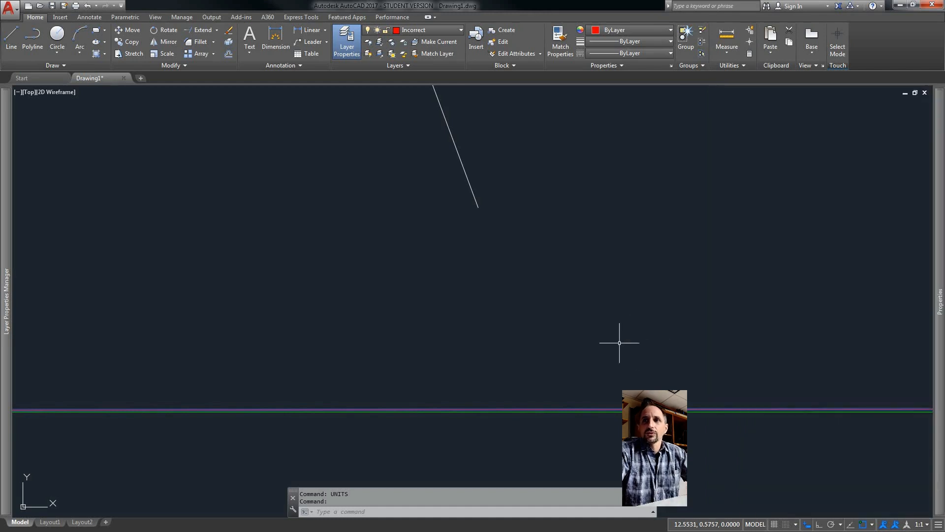
pyautogui.press('Escape')
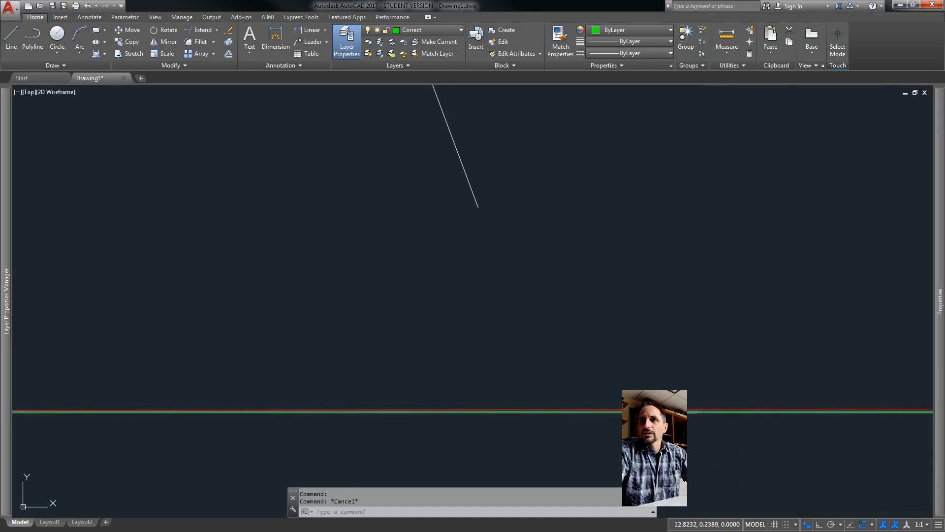
# Inspect the green Correct-layer line's length and angle in its properties and deselect it.
pyautogui.click(689, 412)
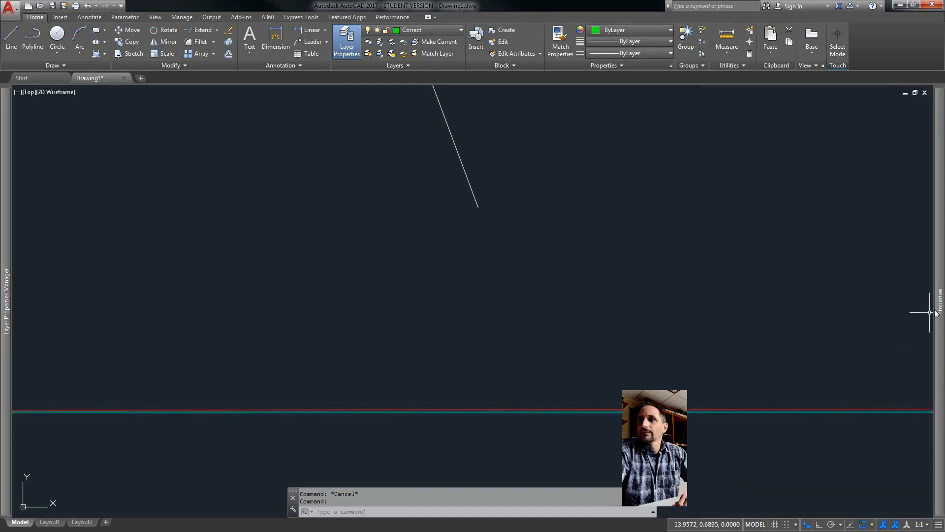
pyautogui.moveTo(932, 315)
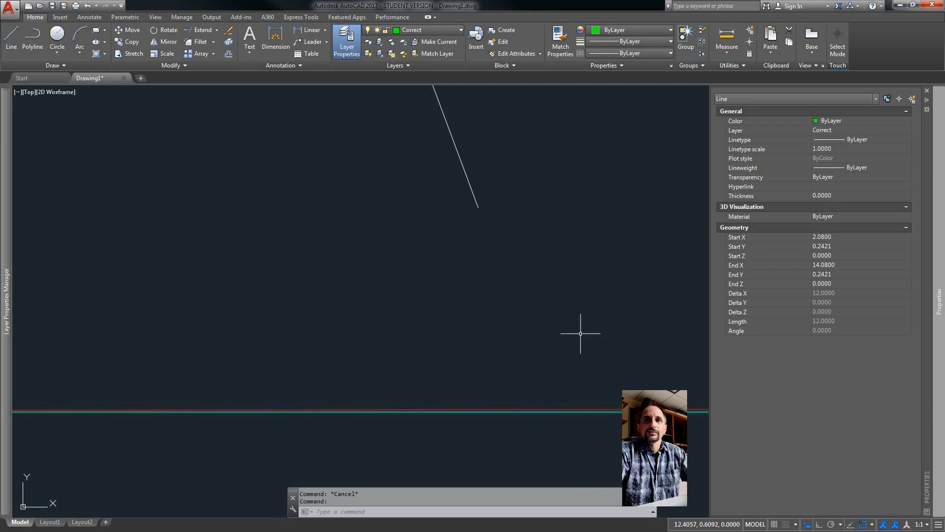
pyautogui.press('Escape')
# Measure the distance from the polyline's highest peak to its lower-right endpoint with the DIST command.
pyautogui.scroll(-5, 578, 335)
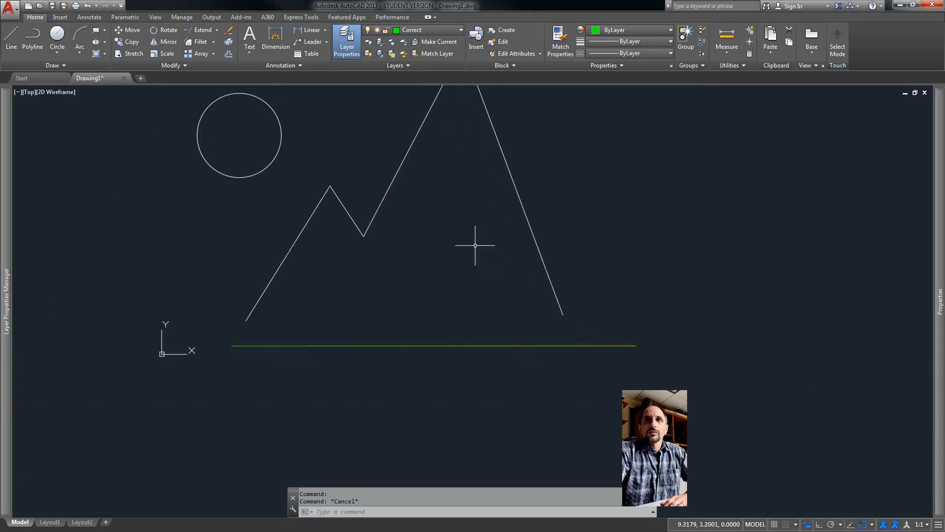
pyautogui.moveTo(476, 248); pyautogui.dragTo(480, 316, button='middle')
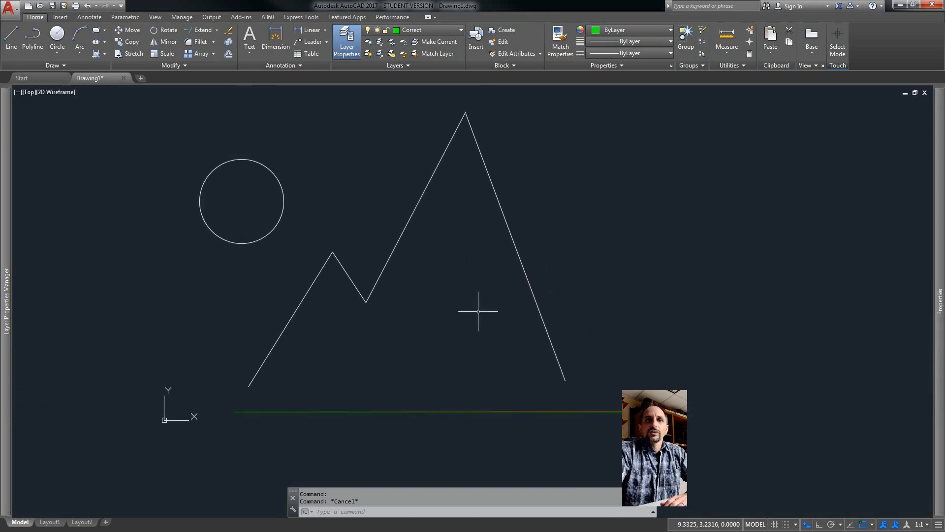
pyautogui.click(726, 50)
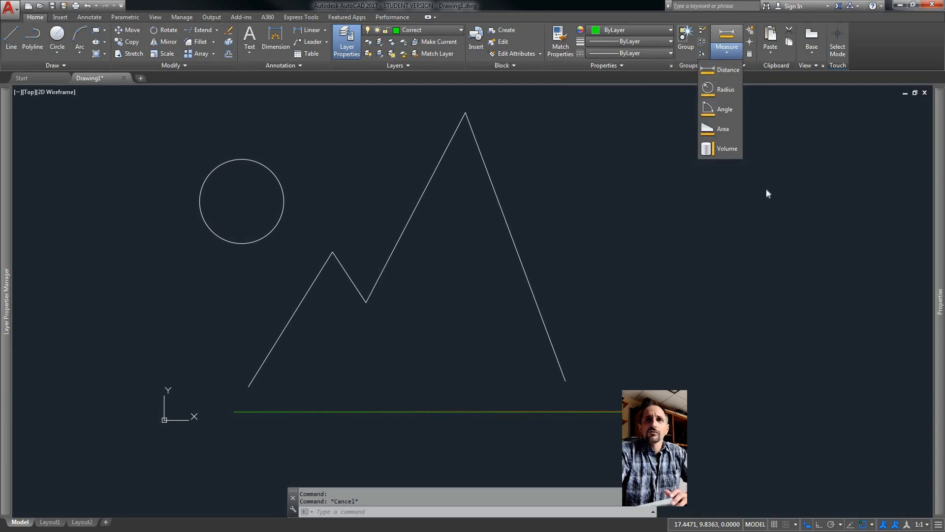
pyautogui.click(635, 231)
pyautogui.write('dis')
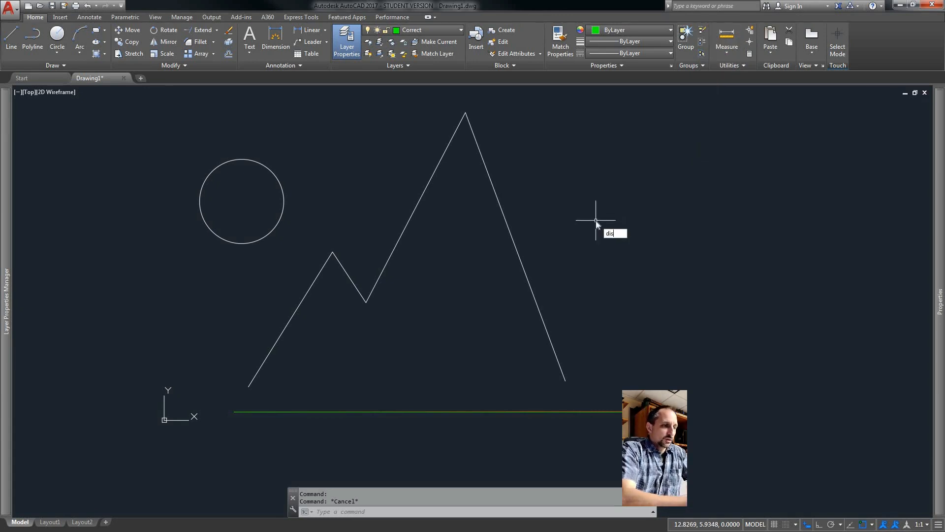
pyautogui.press('Return')
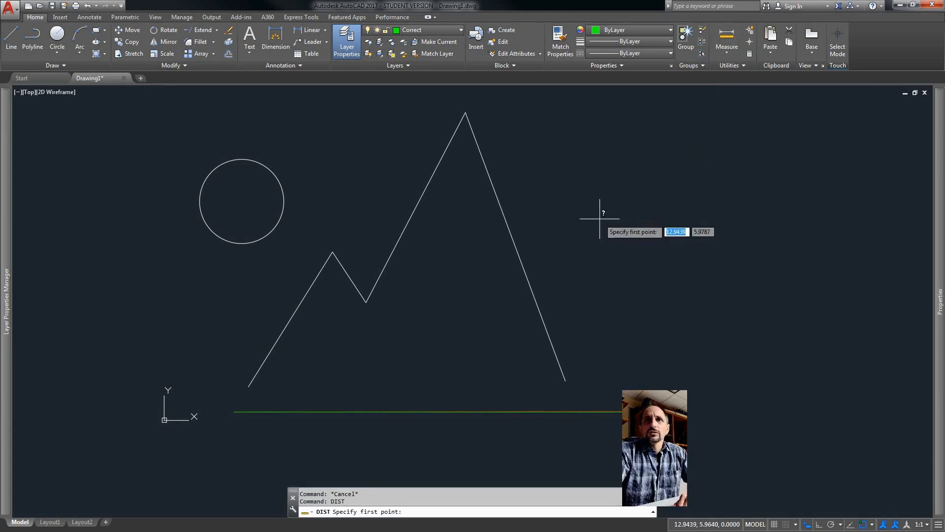
pyautogui.click(465, 113)
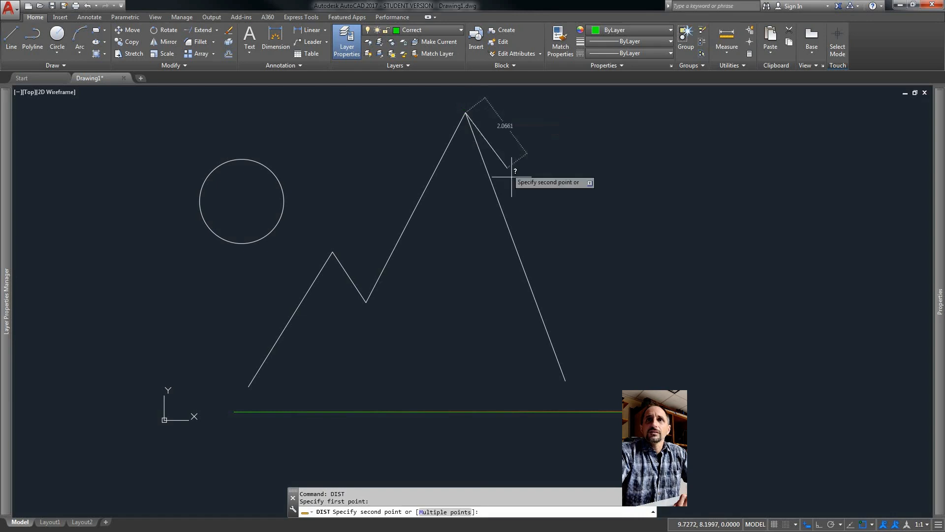
pyautogui.click(565, 381)
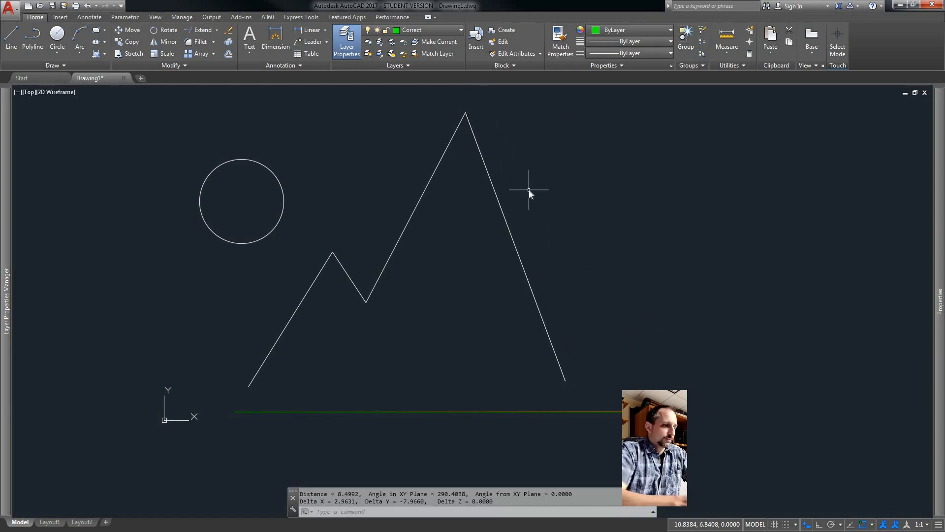
# Repeat the DIST measurement along the polyline's long right-hand segment, from the peak to the lower endpoint.
pyautogui.write('dist')
pyautogui.press('Return')
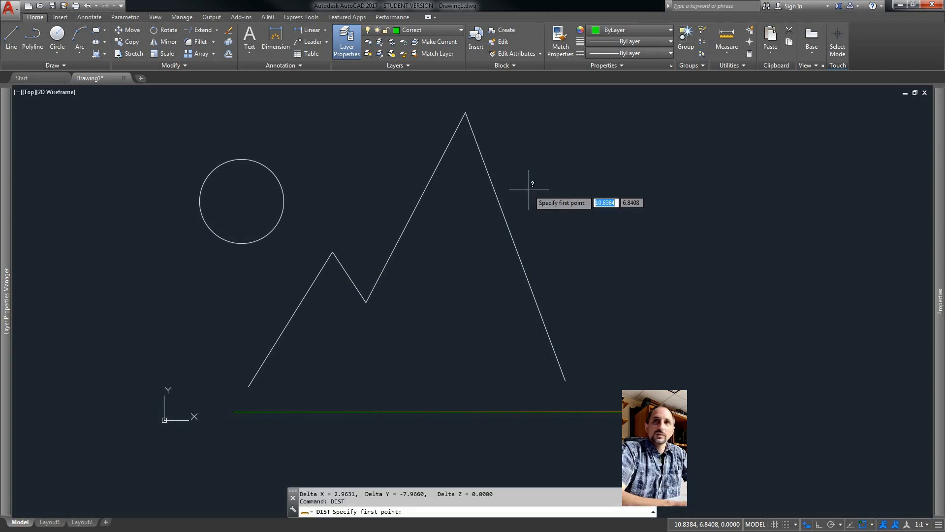
pyautogui.click(466, 113)
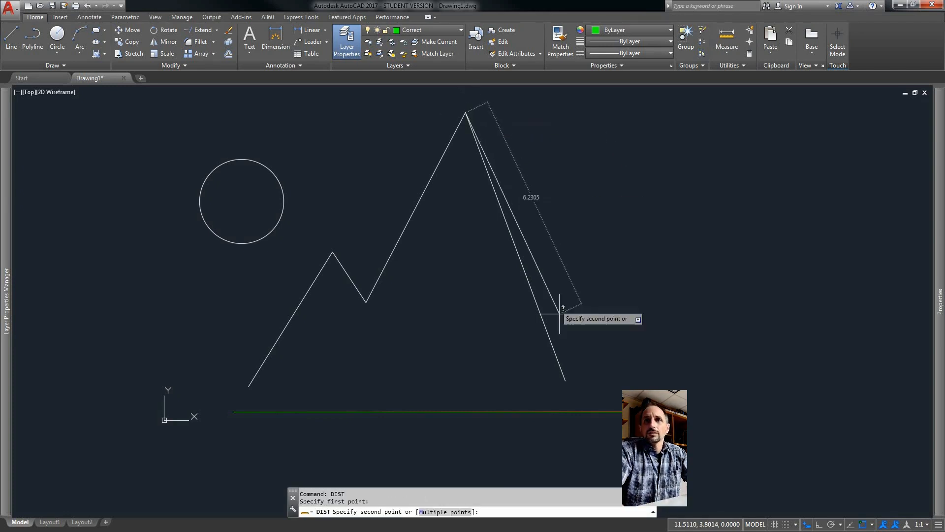
pyautogui.click(566, 380)
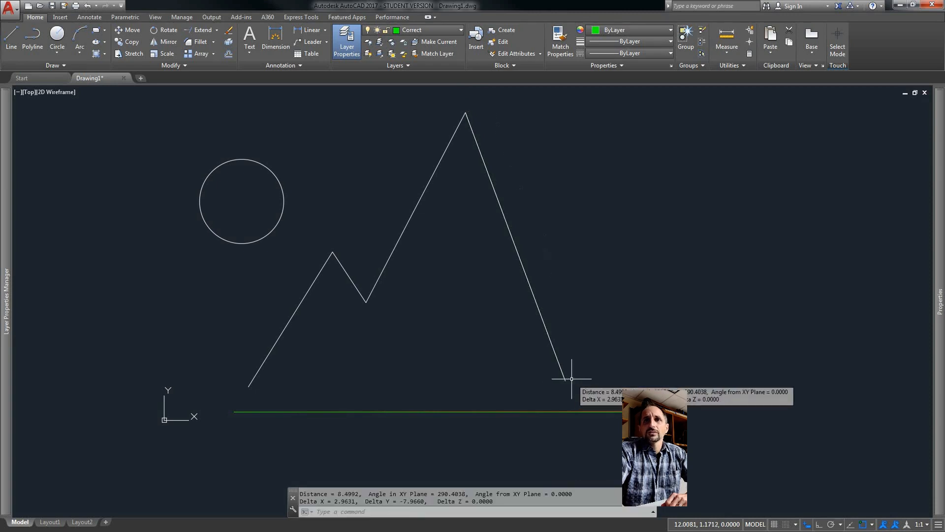
# Measure the same right-hand polyline segment with the Measure Distance tool, examine its on-screen dimensions and exit the command.
pyautogui.click(727, 37)
pyautogui.click(465, 114)
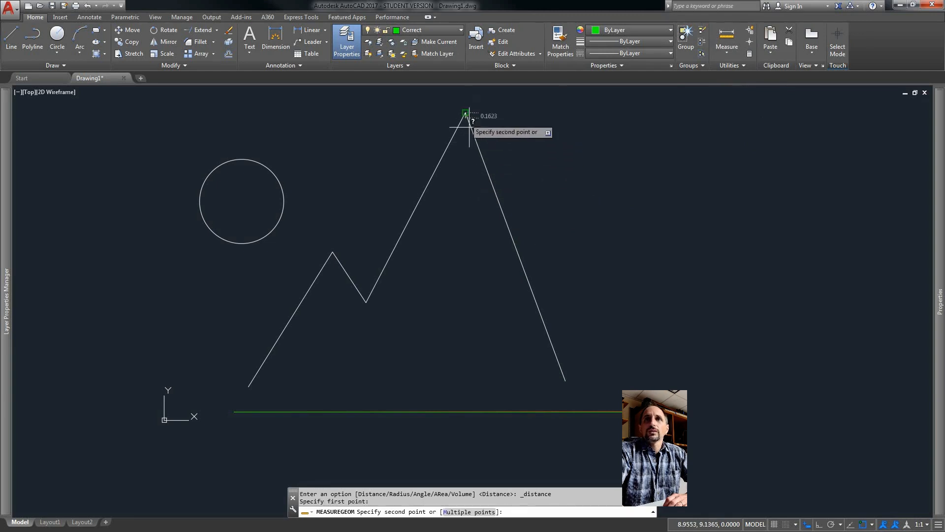
pyautogui.click(565, 380)
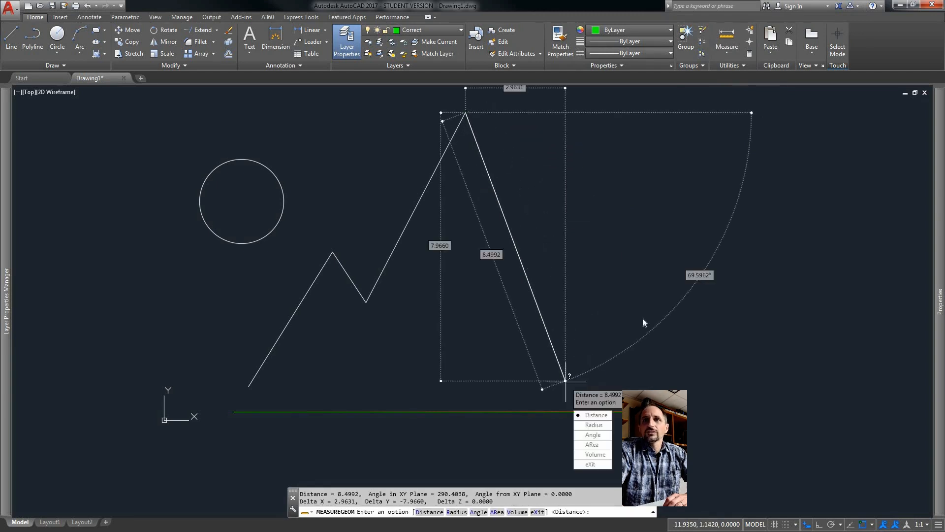
pyautogui.moveTo(661, 209); pyautogui.dragTo(651, 237, button='middle')
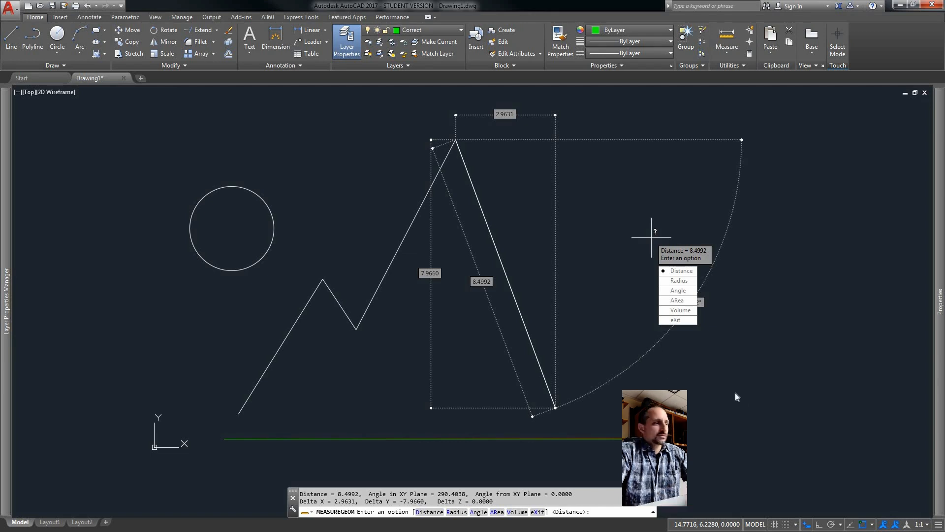
pyautogui.press('Escape')
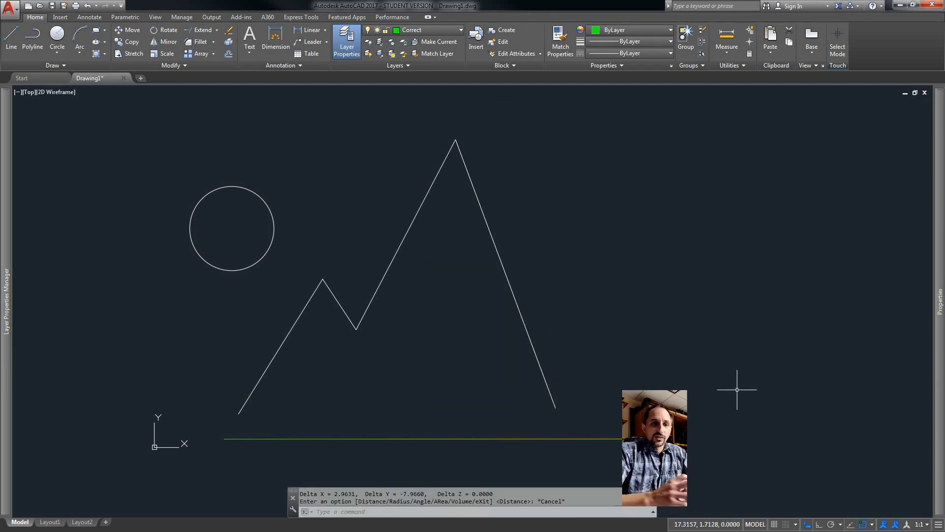